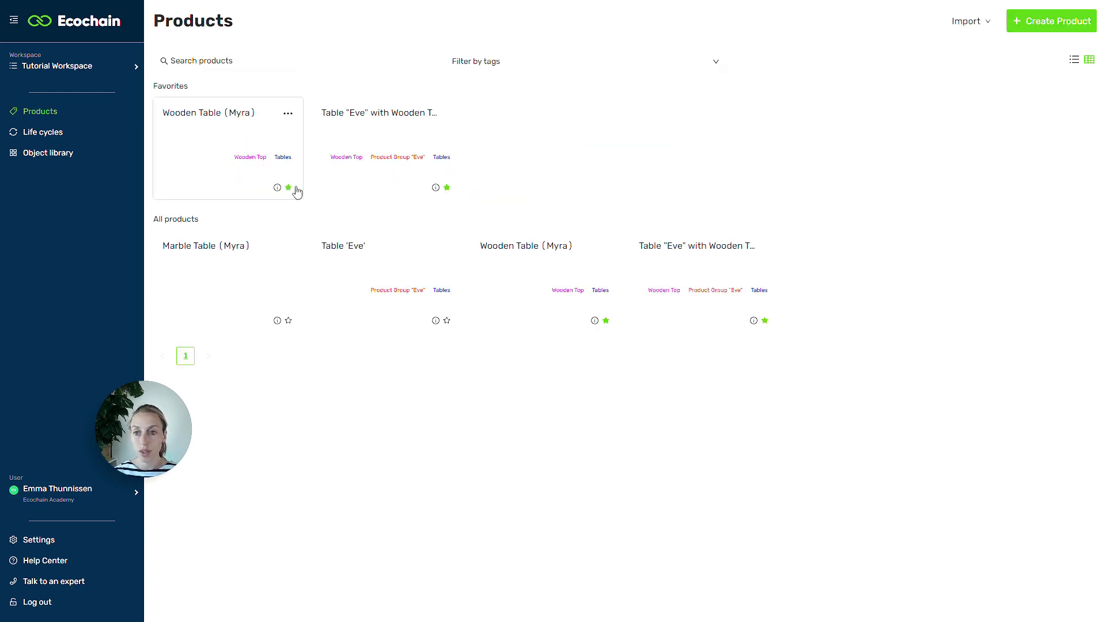
Step: Open the Wooden Table (Myra) product, switch to Excel and examine the table's inventory rows and header in the Excel for tutorial file
click(230, 141)
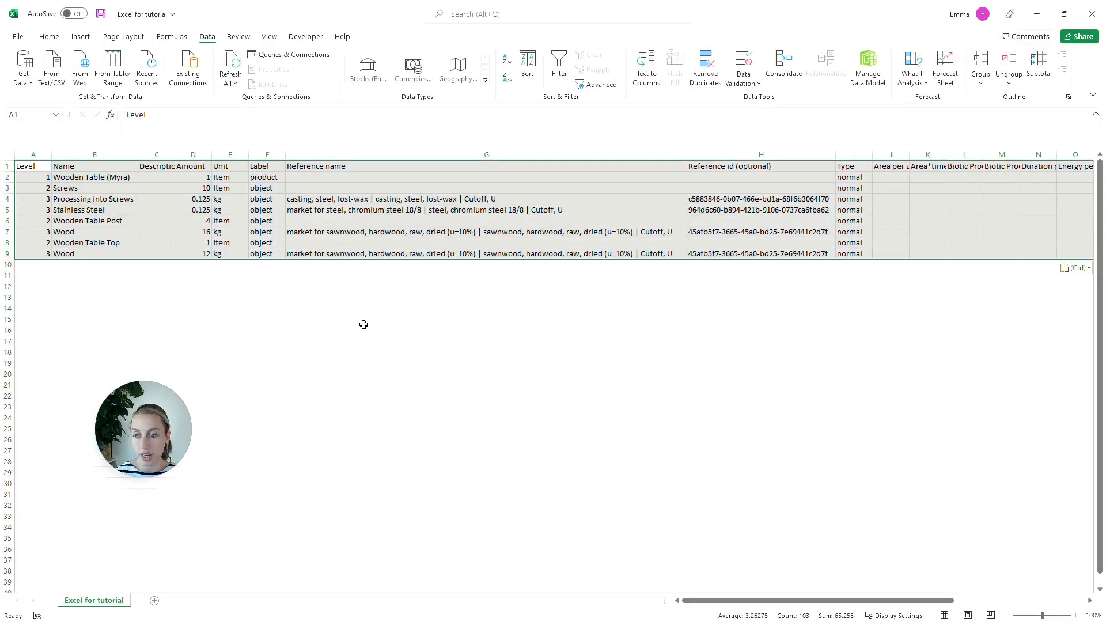
click(363, 326)
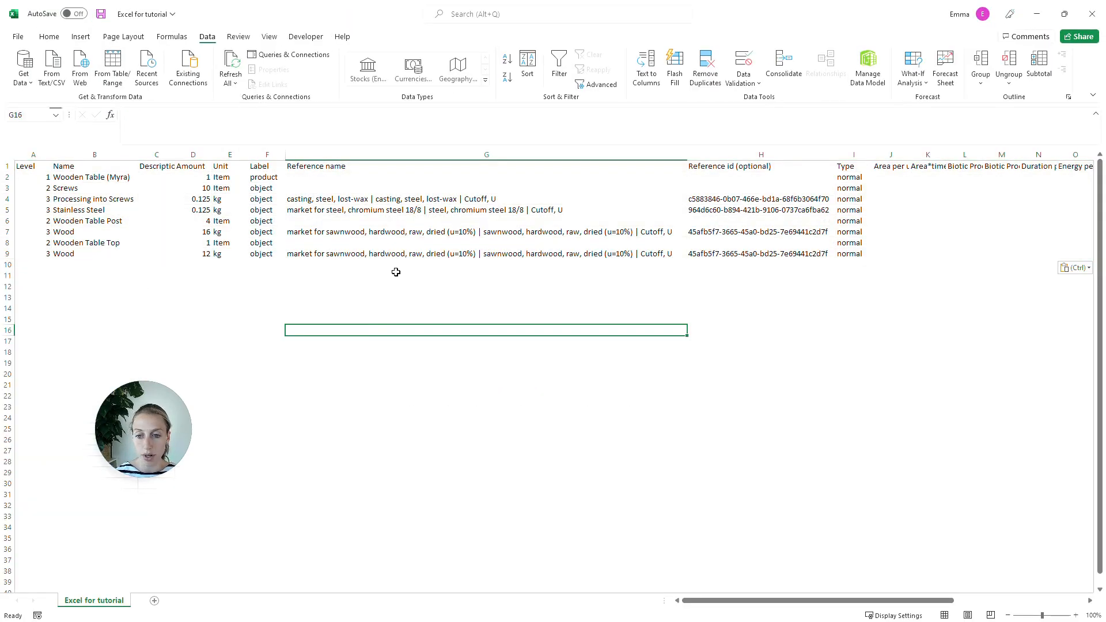
click(404, 231)
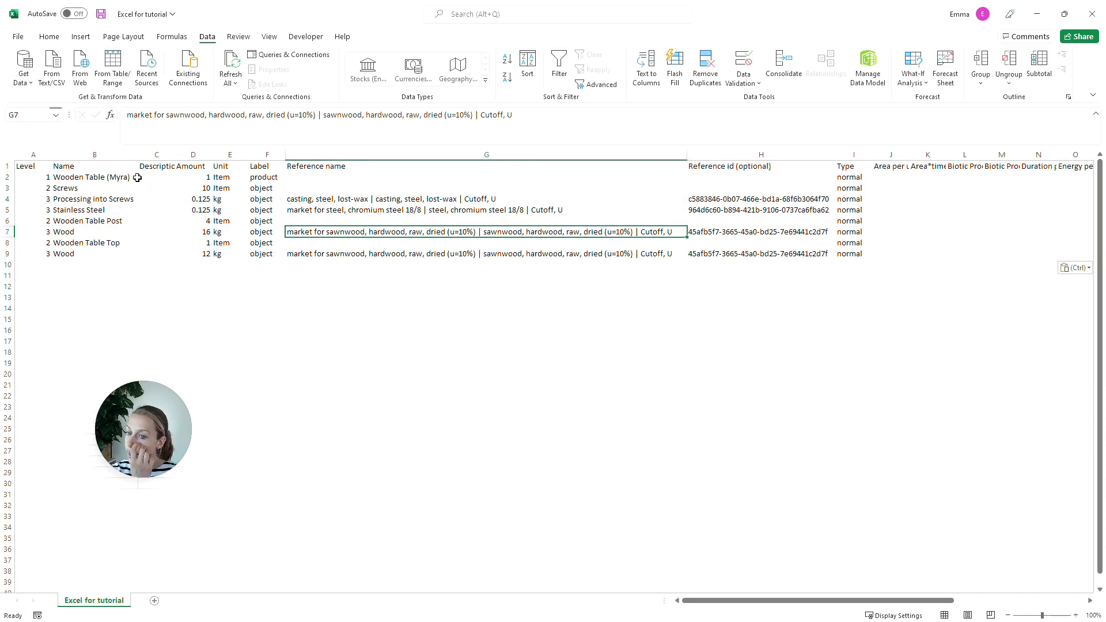
click(7, 166)
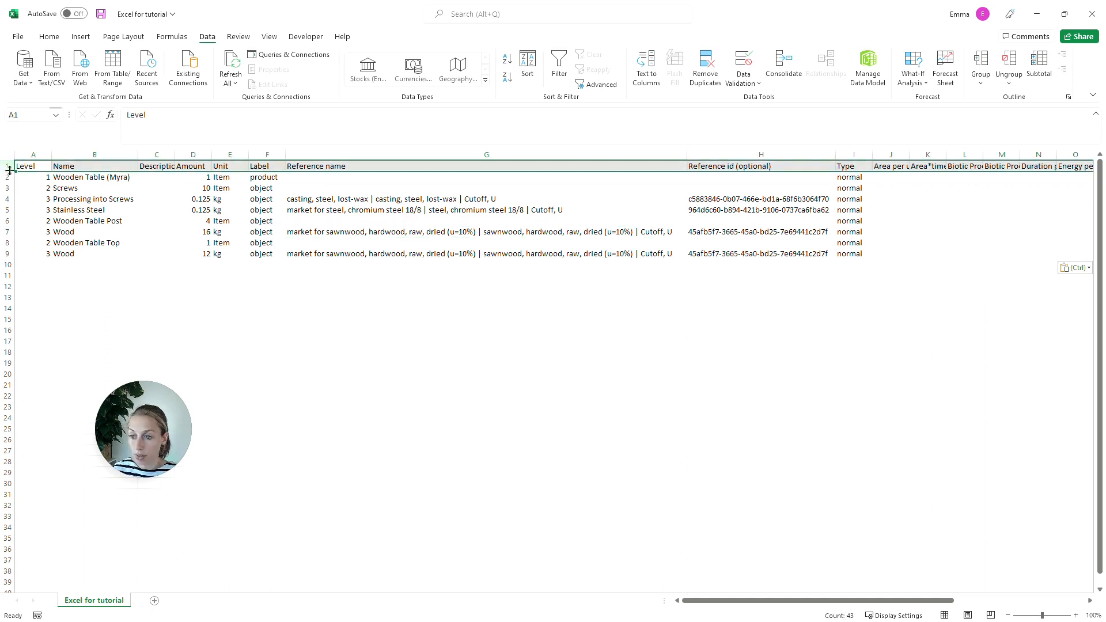
click(32, 179)
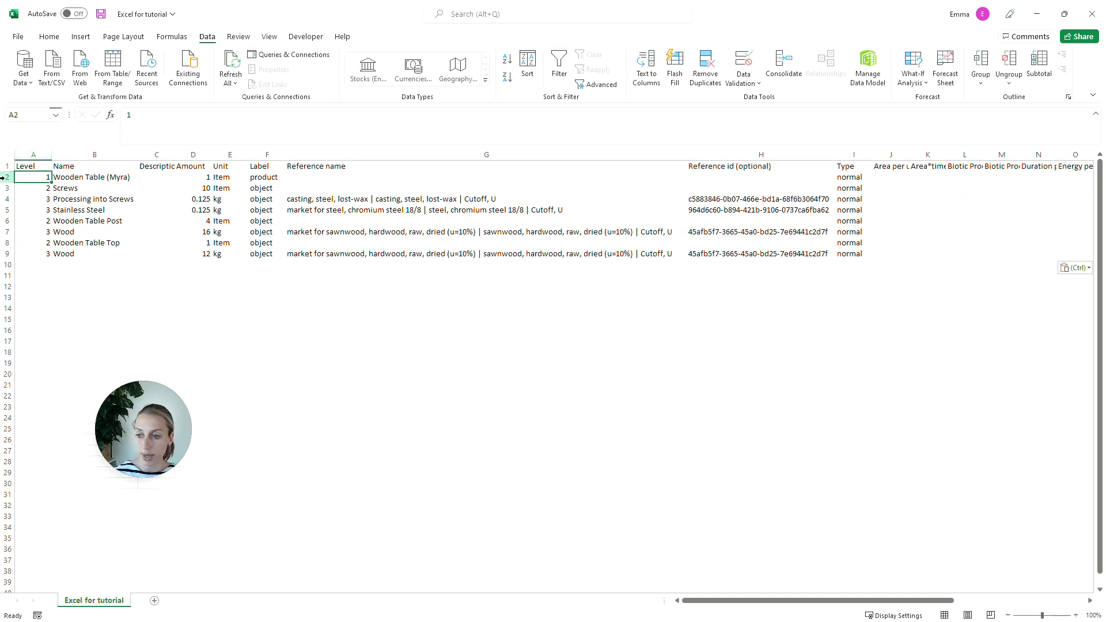
Step: Copy the Wooden Table (Myra) inventory in rows 2 to 9 and paste the duplicate starting at cell A10
click(4, 178)
key(shift+Down)
key(shift+Down)
key(shift+Down)
key(shift+Down)
key(shift+Down)
key(shift+Down)
key(shift+Down)
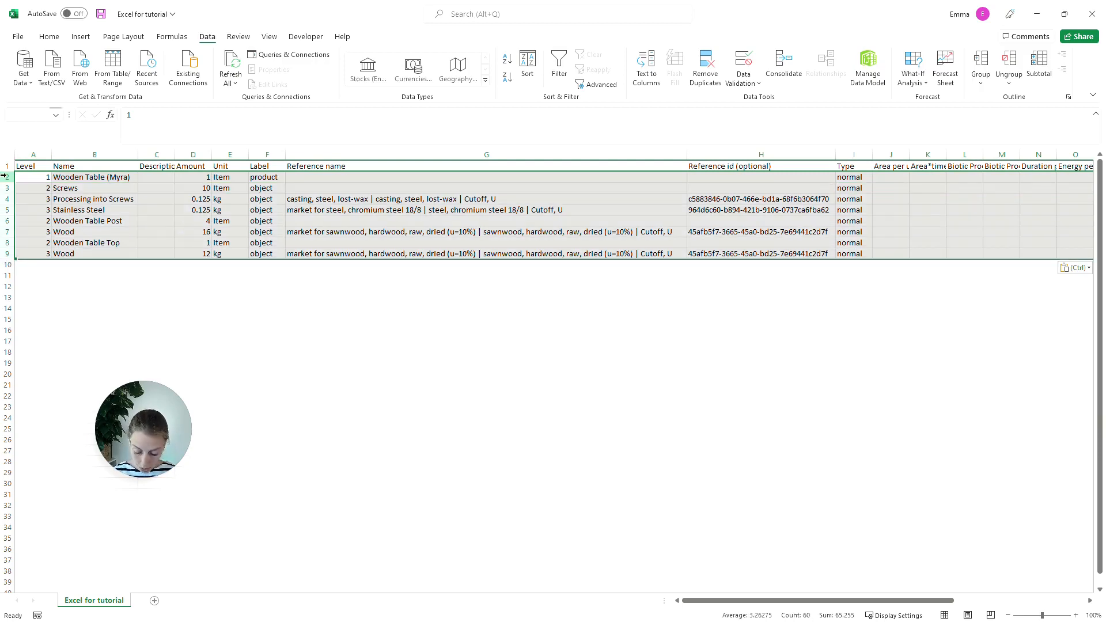
key(ctrl+c)
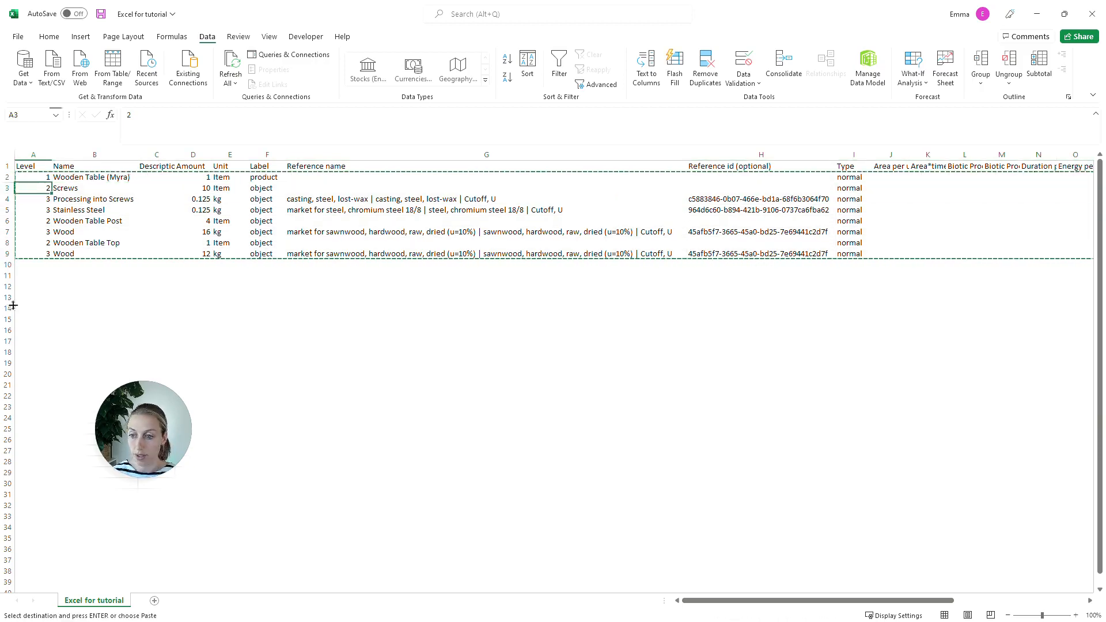
click(48, 265)
key(ctrl+v)
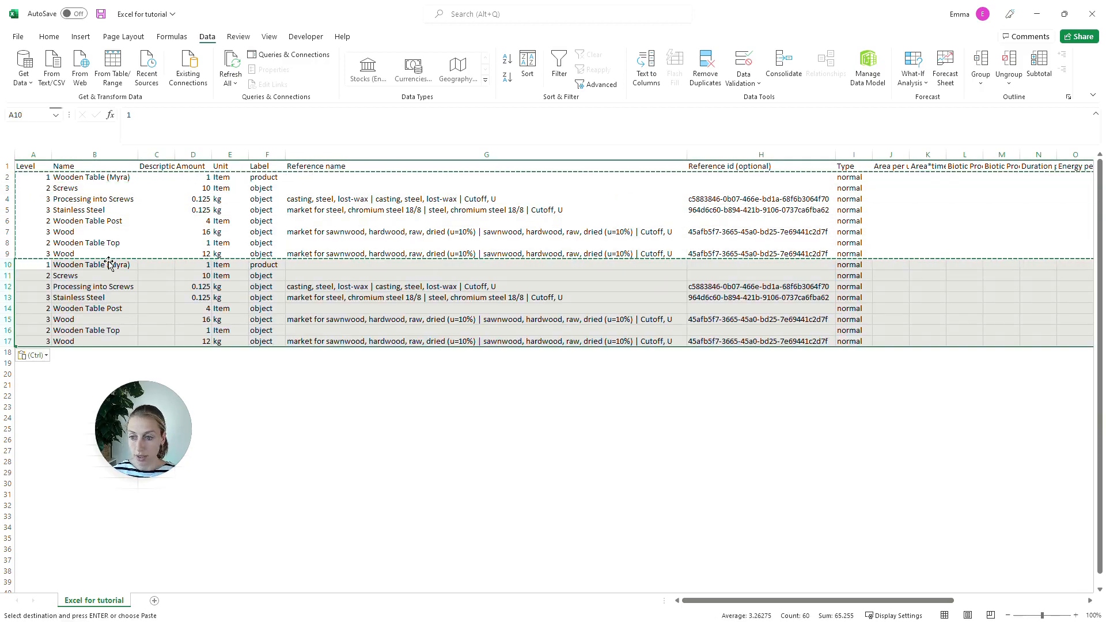
Step: Rename the duplicated product in cell B10 as Marble Table (Myra)
click(102, 264)
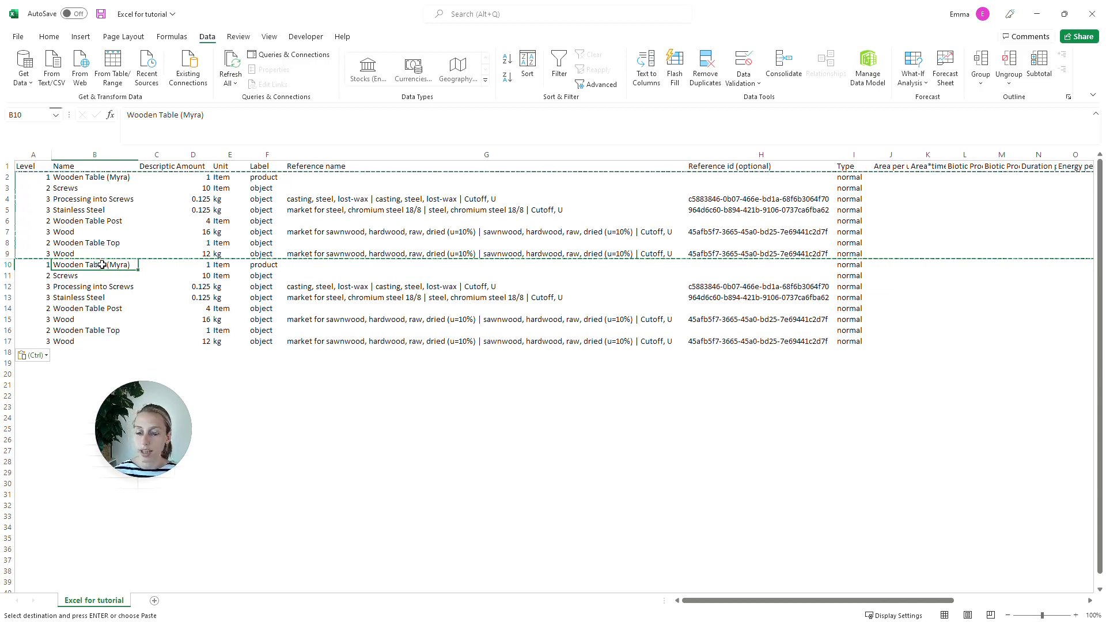
double_click(138, 264)
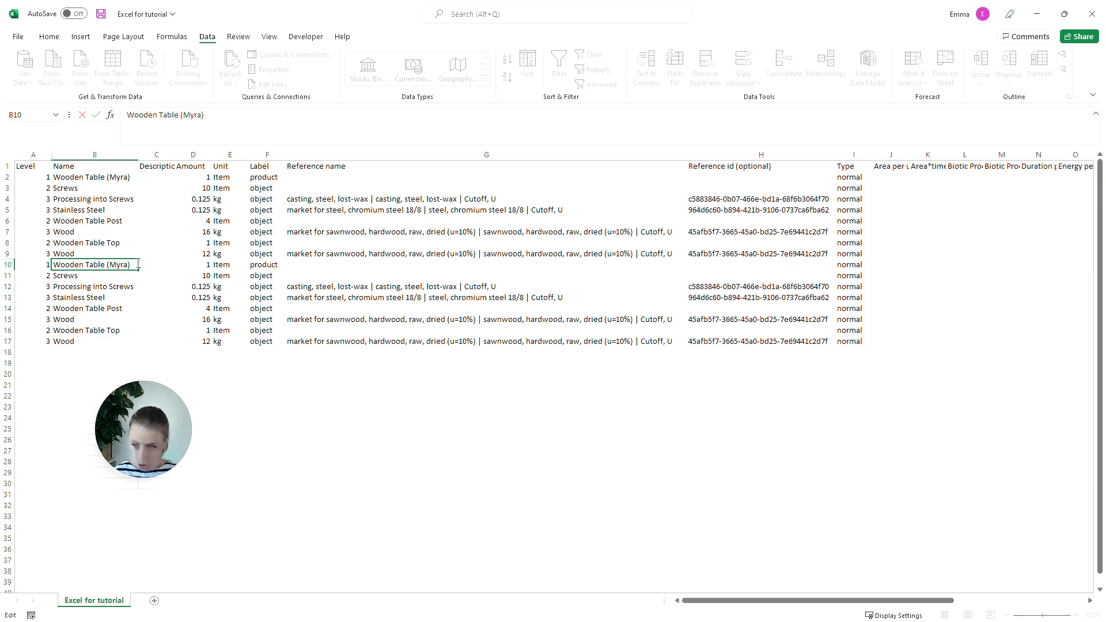
key(BackSpace)
key(BackSpace)
key(BackSpace)
key(BackSpace)
key(BackSpace)
key(BackSpace)
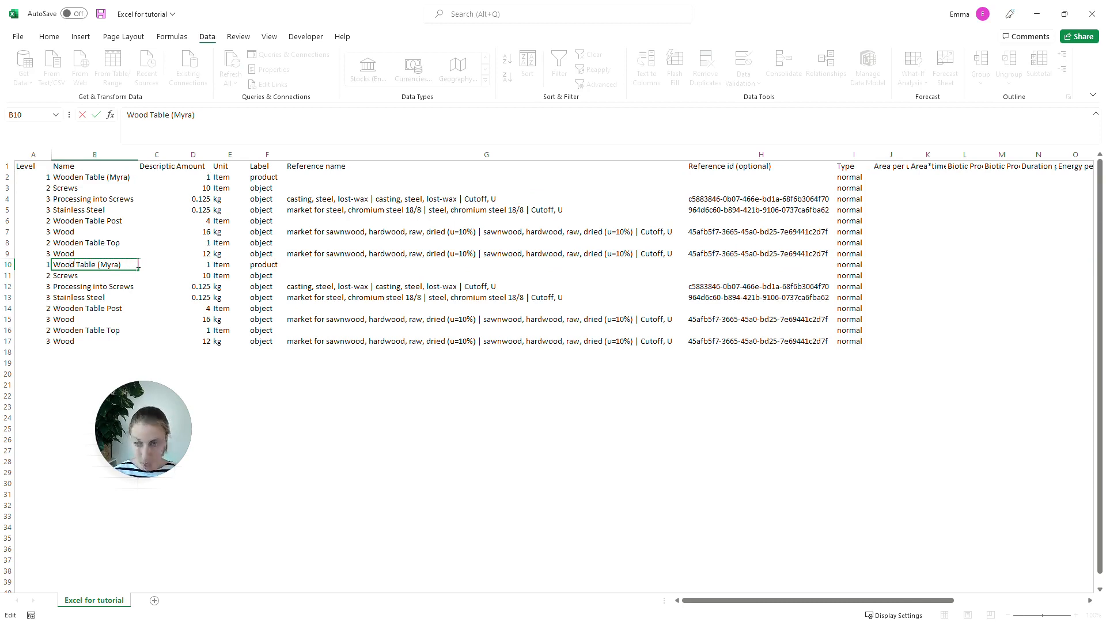
text(Marble)
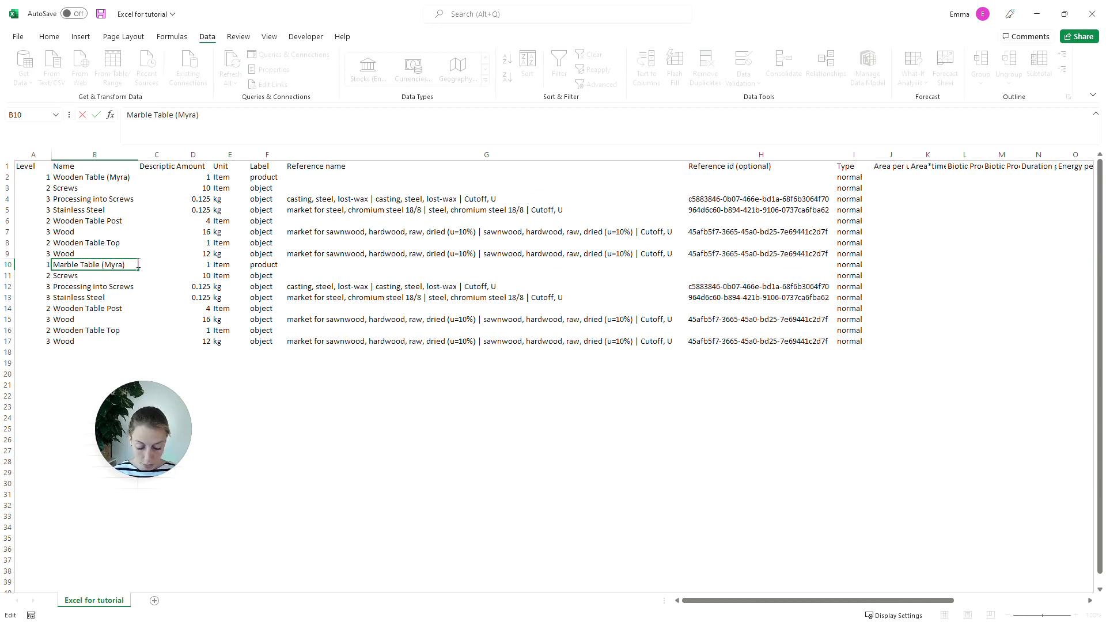
key(Return)
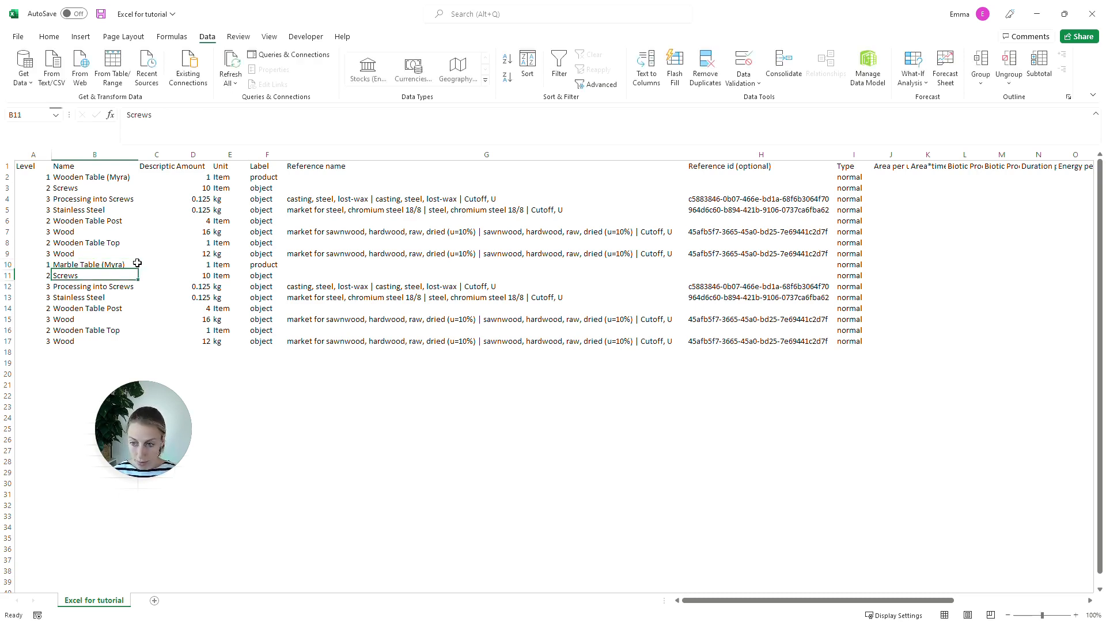
Step: Rename the duplicated table top component in cell B16 as Marble Table Top
key(ctrl+Down)
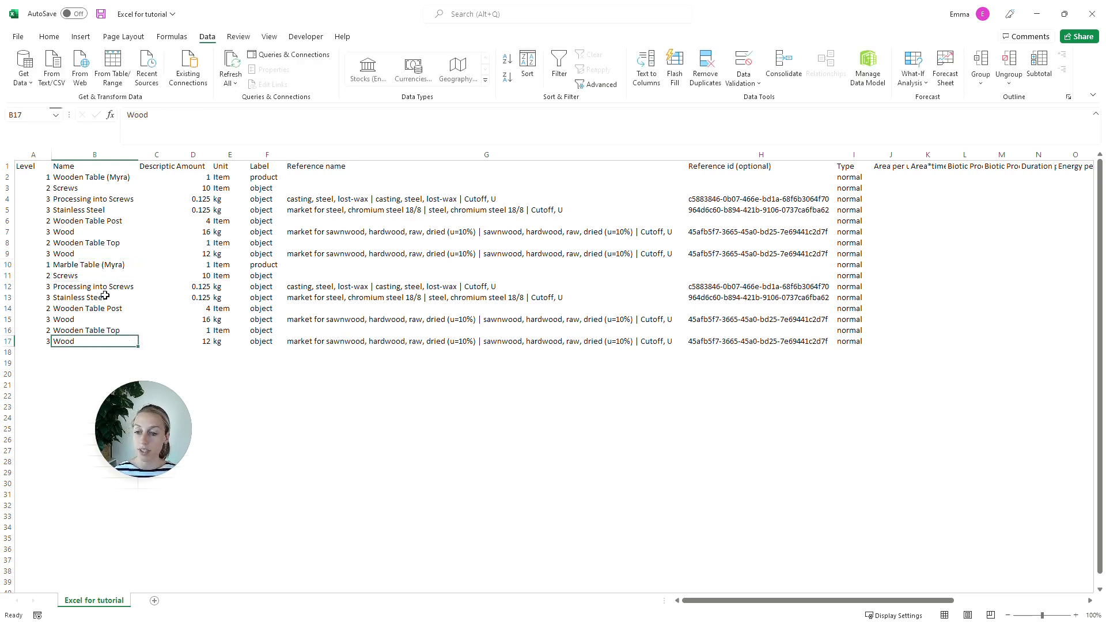
click(91, 332)
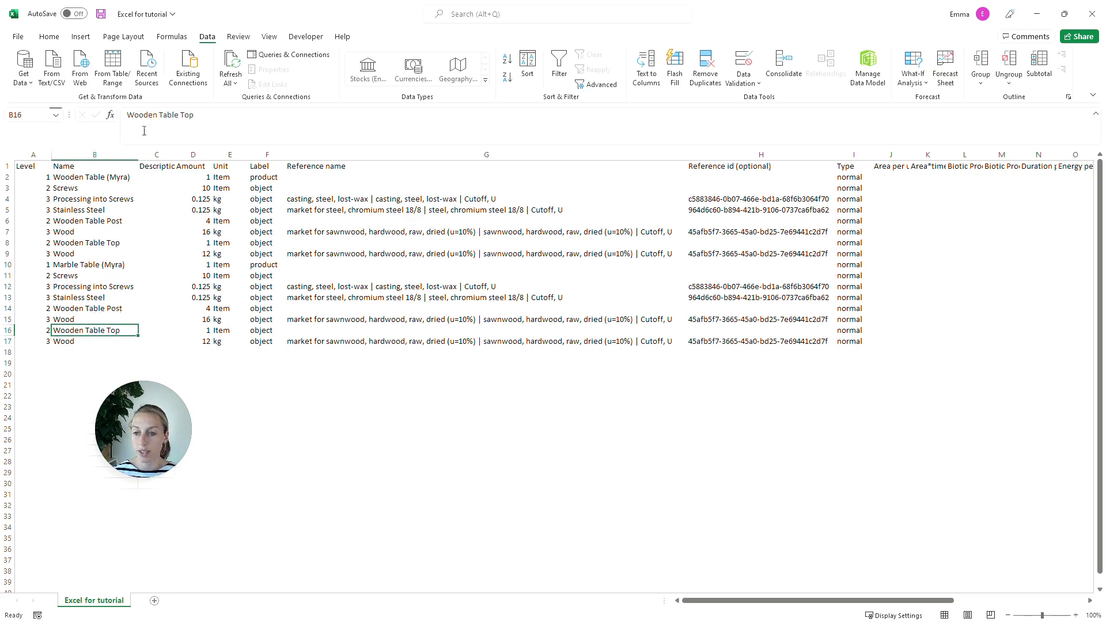
click(157, 118)
key(BackSpace)
key(BackSpace)
key(BackSpace)
key(BackSpace)
key(BackSpace)
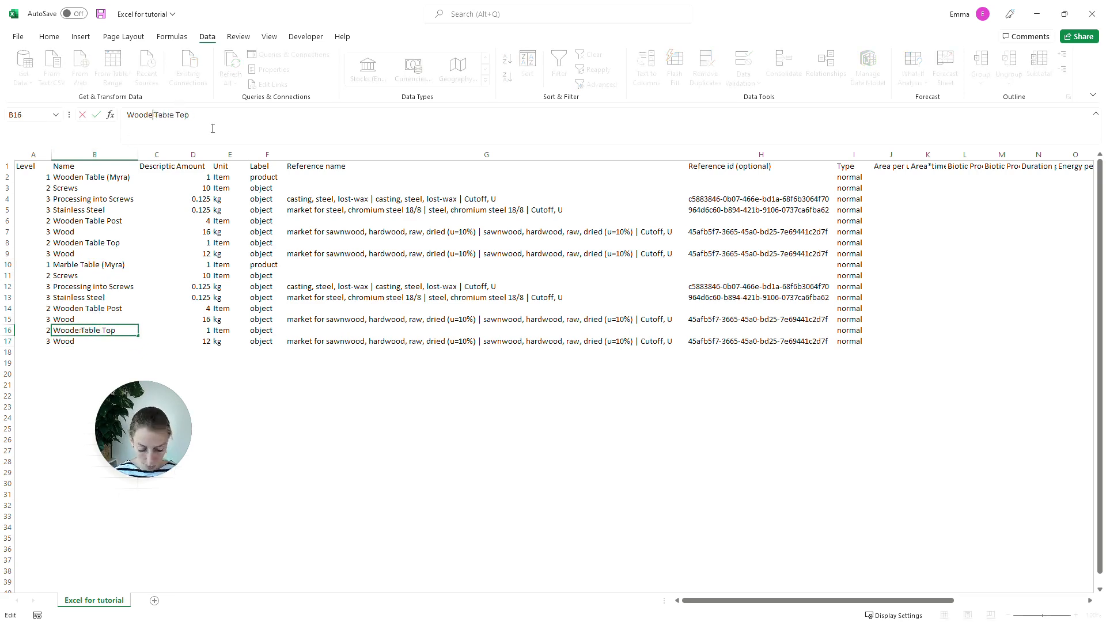
key(BackSpace)
text(Marble)
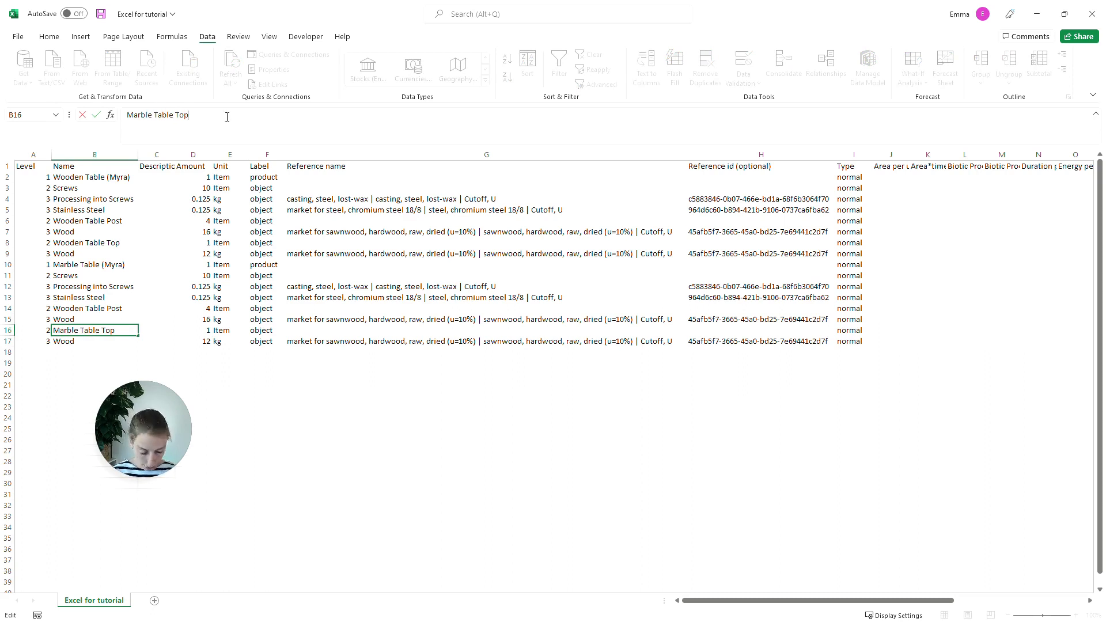
key(Return)
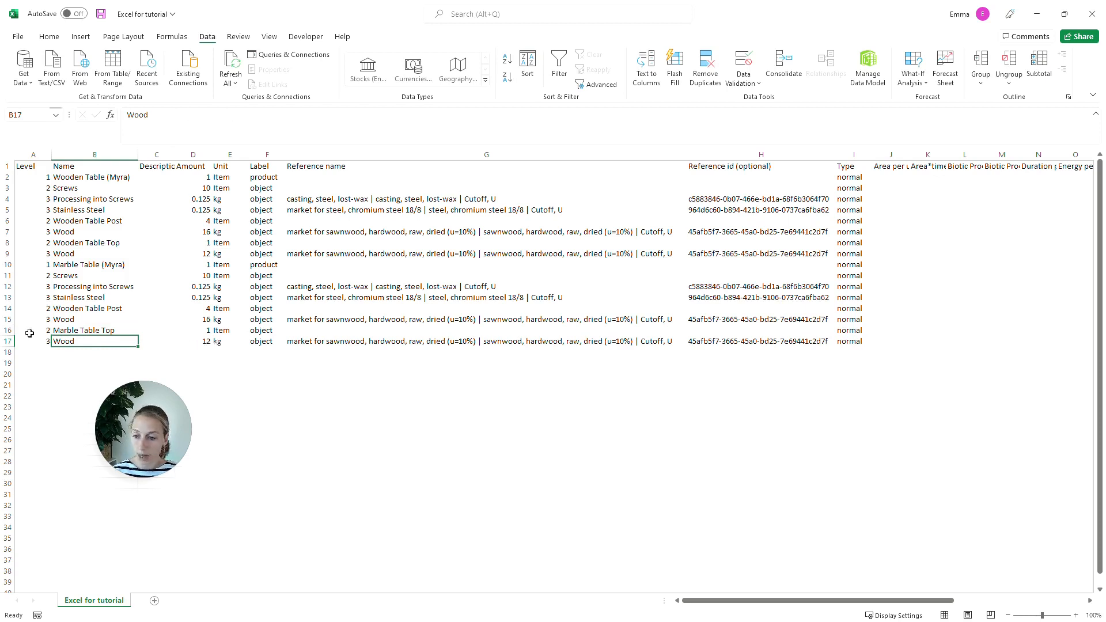
Step: Change the material name in cell B17 to Marble and set its amount to 40 kg
key(BackSpace)
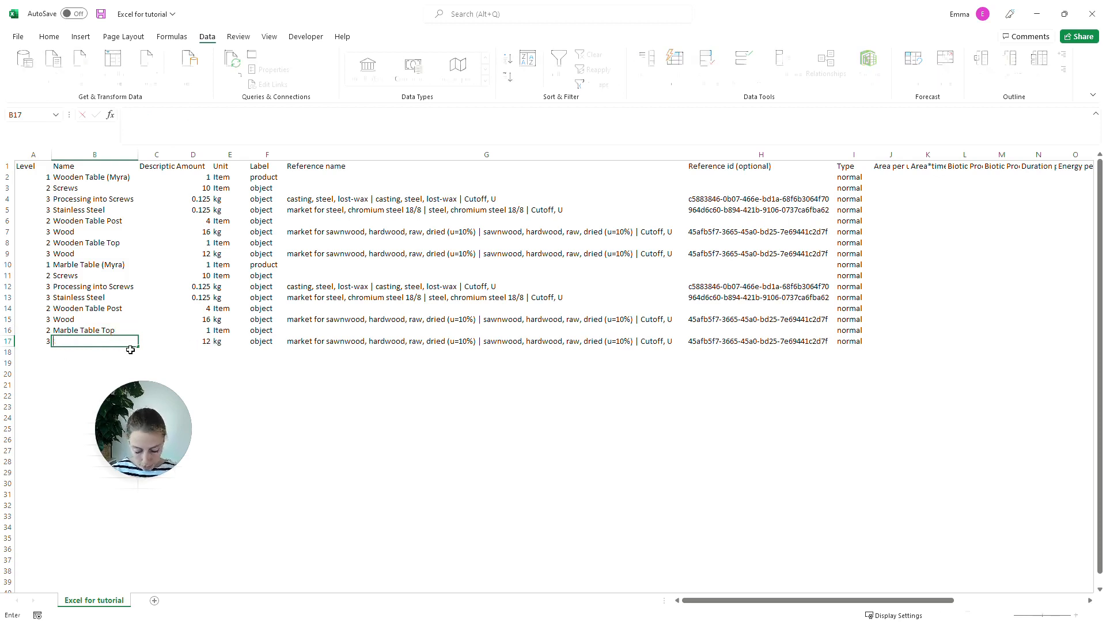
text(Marble)
key(Tab)
key(Tab)
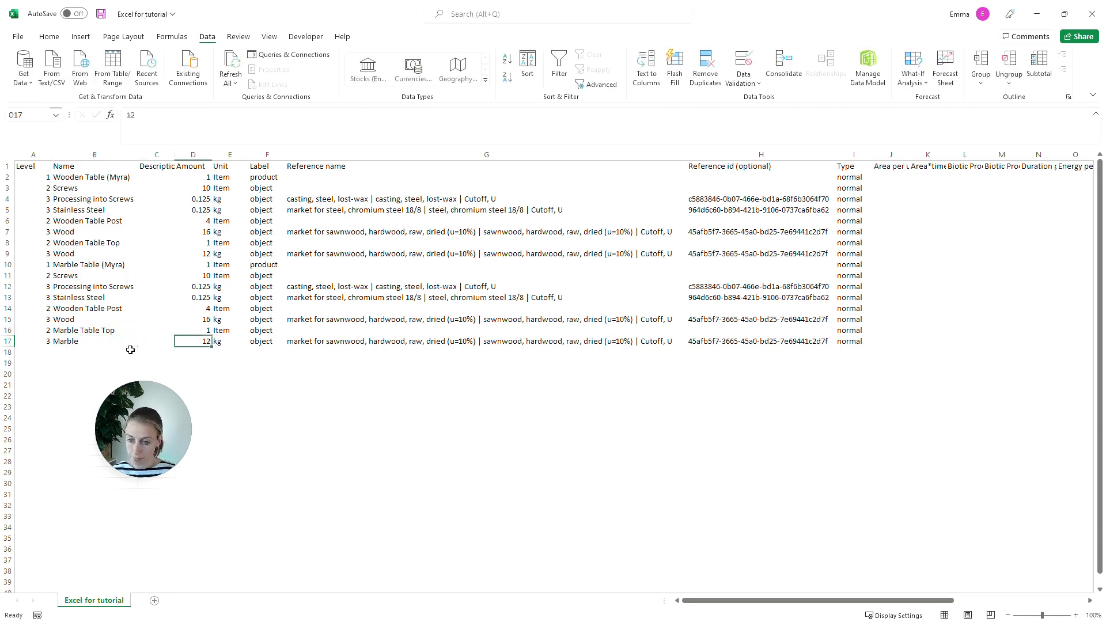
text(40)
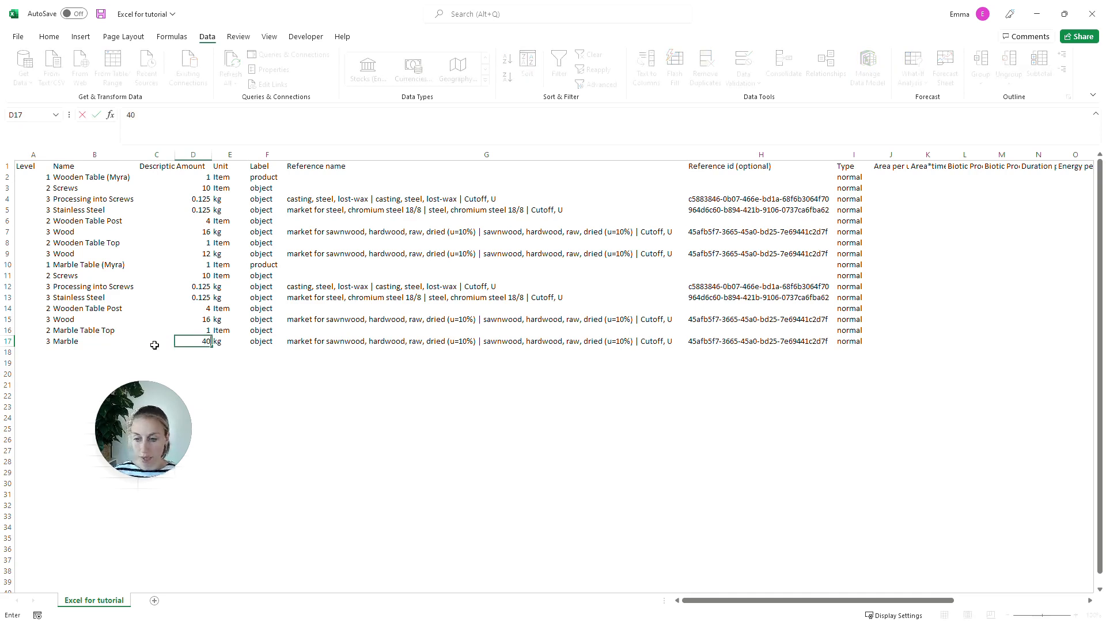
key(Tab)
key(Tab)
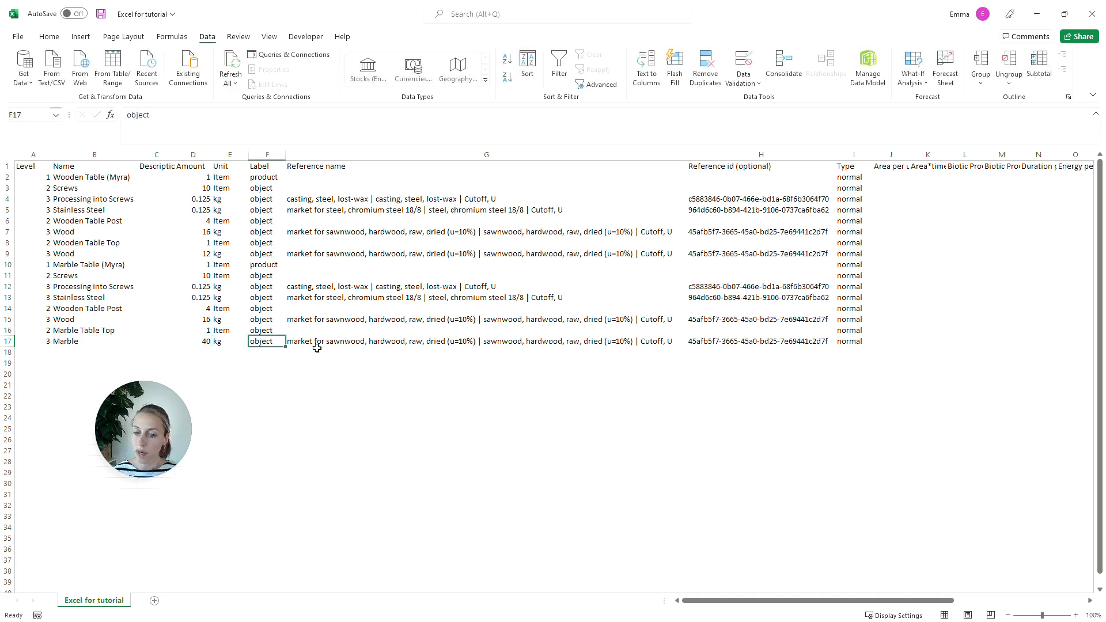
Step: Clear the reference name and reference id of the Marble row in cells G17 and H17
click(355, 340)
key(shift+Right)
key(shift+Right)
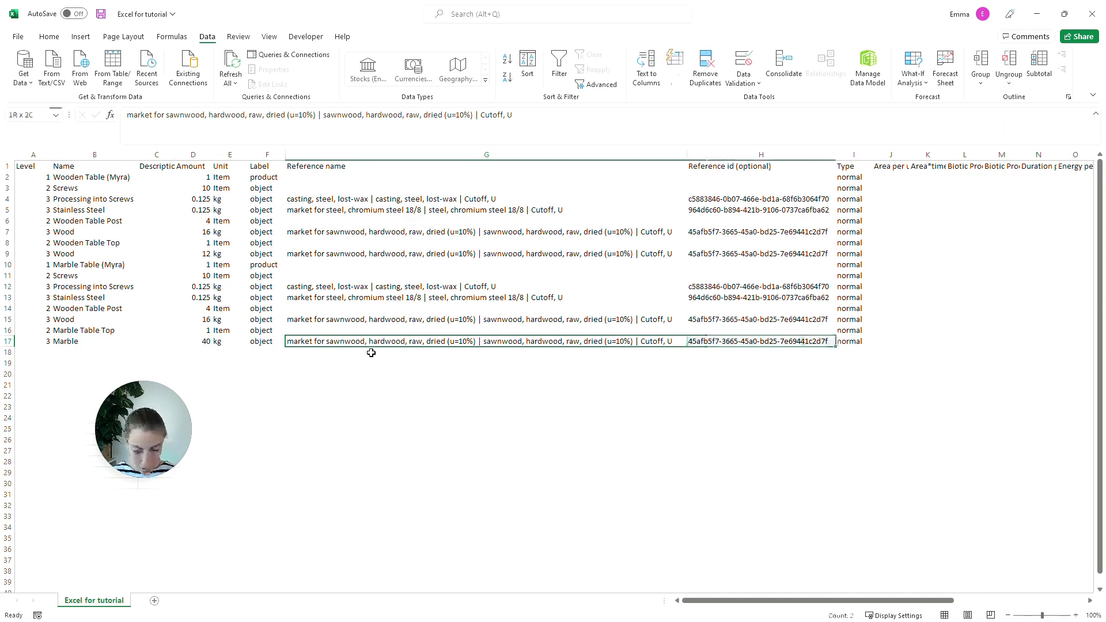
key(shift+Left)
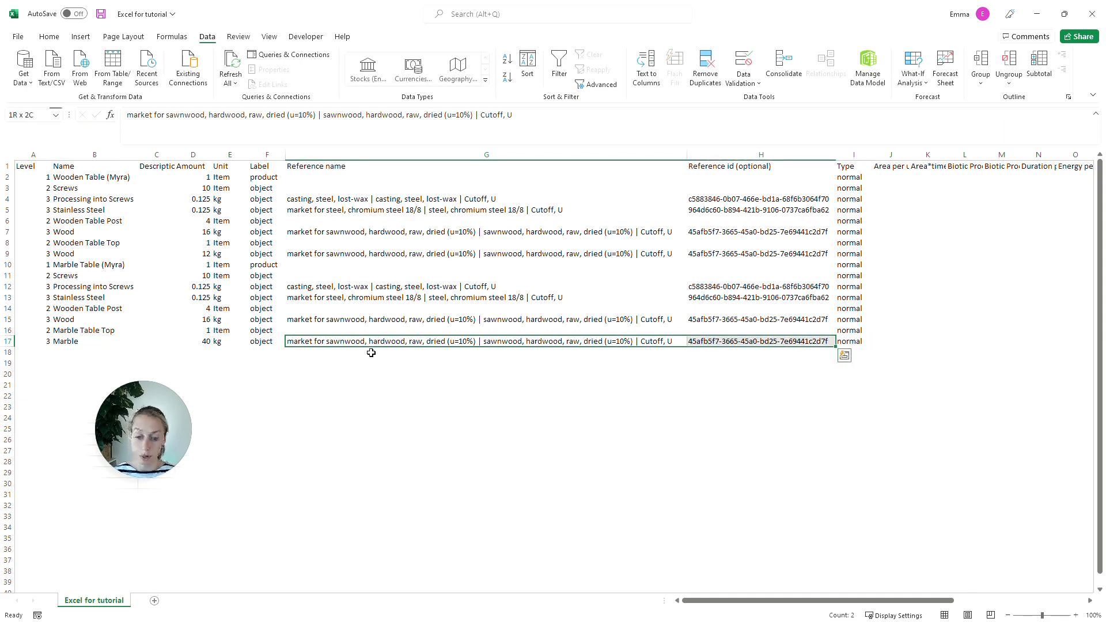
key(Delete)
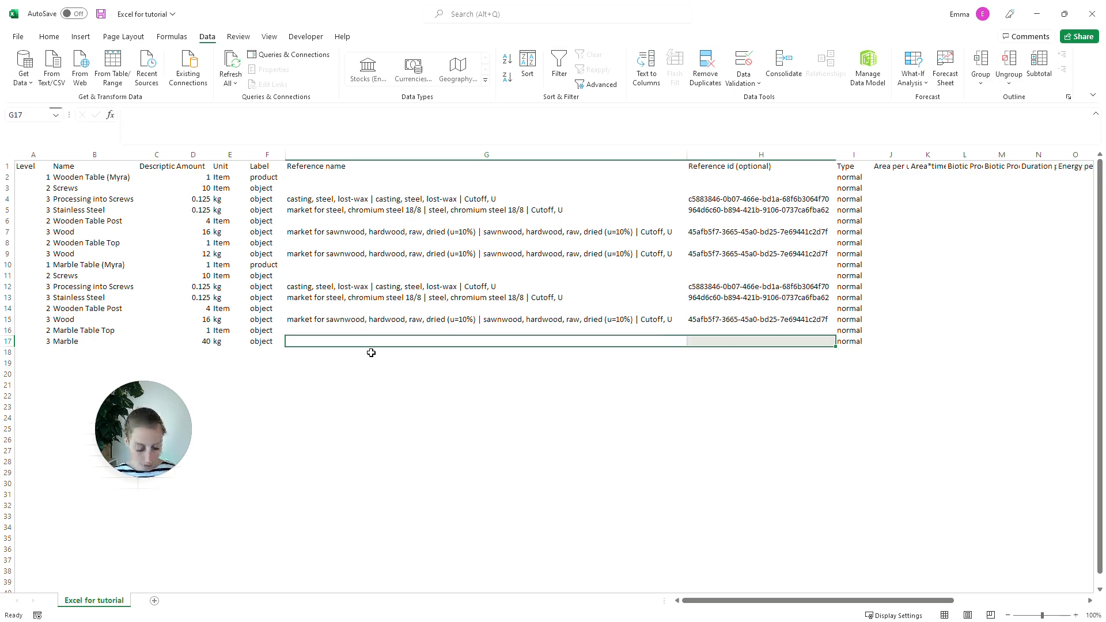
Step: Clear the property values of the Marble row from cell J17 through column AO
key(Right)
key(Right)
key(Right)
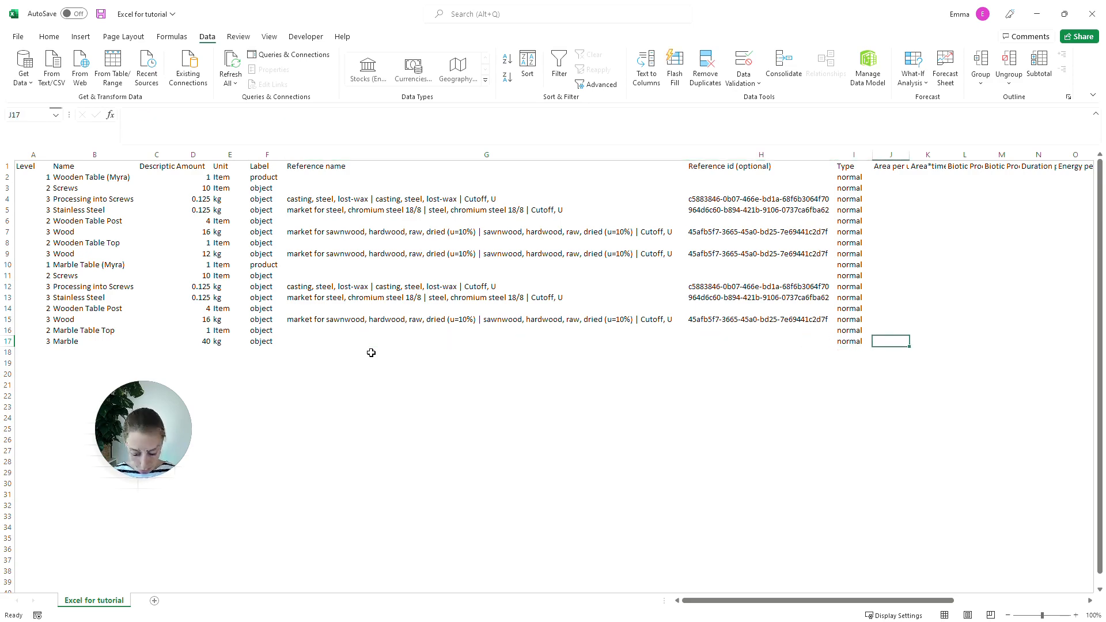
key(ctrl+shift+Right)
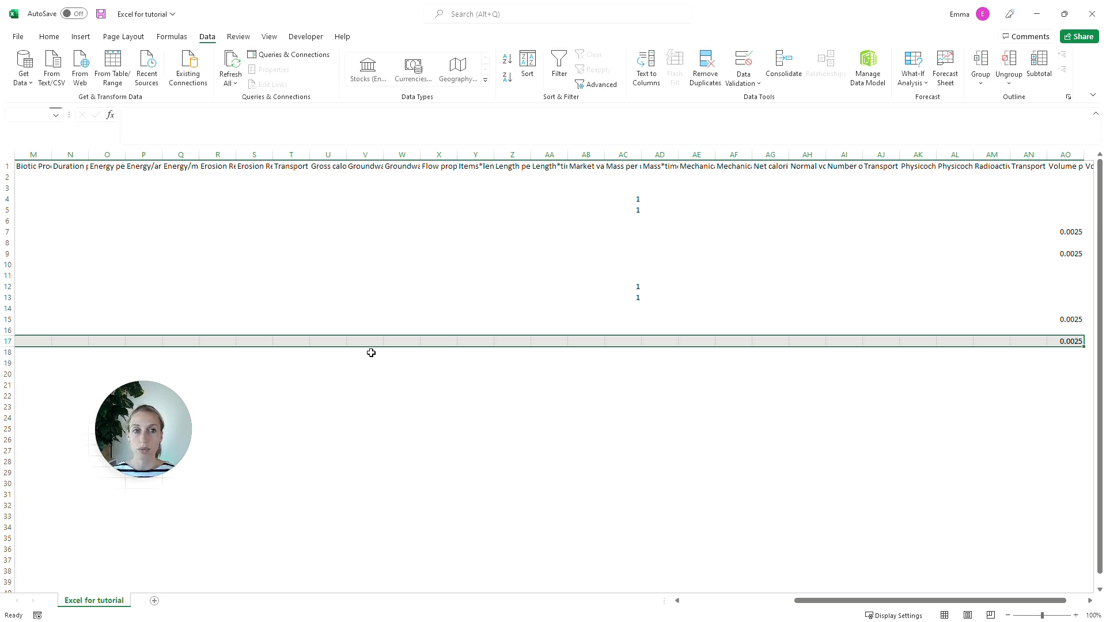
key(Delete)
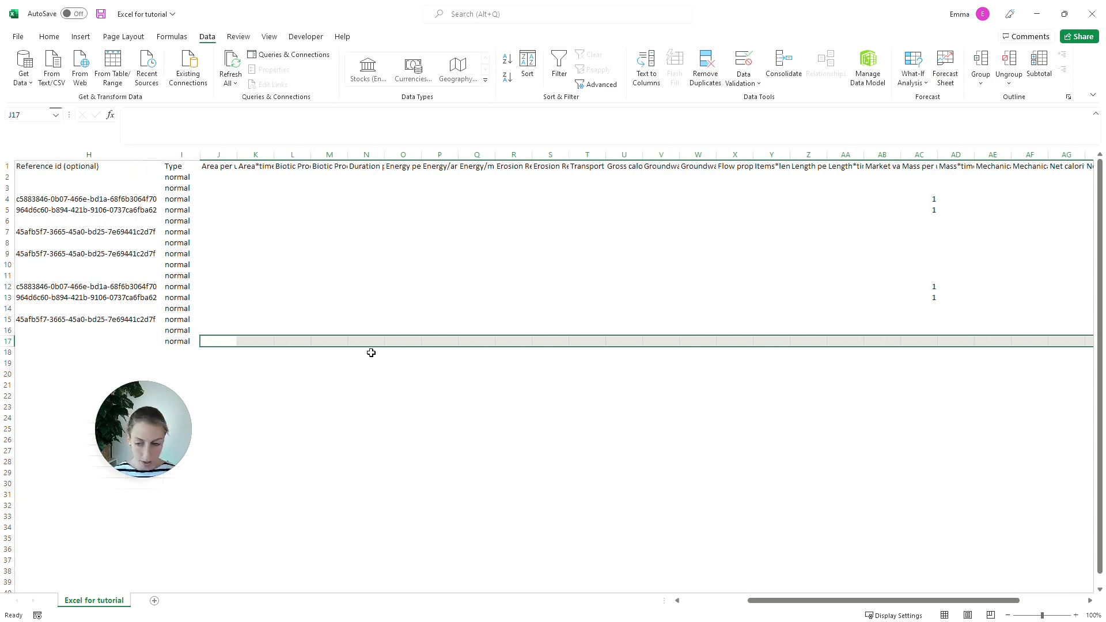
Step: Return to the start of the Marble row and save the Excel for tutorial file
key(Home)
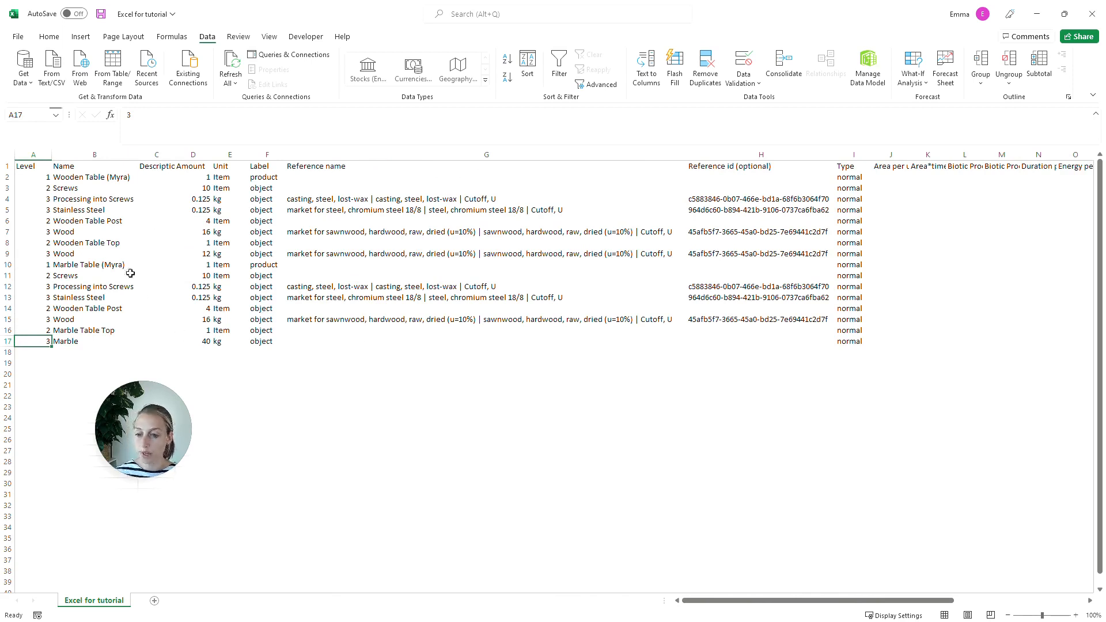
click(99, 14)
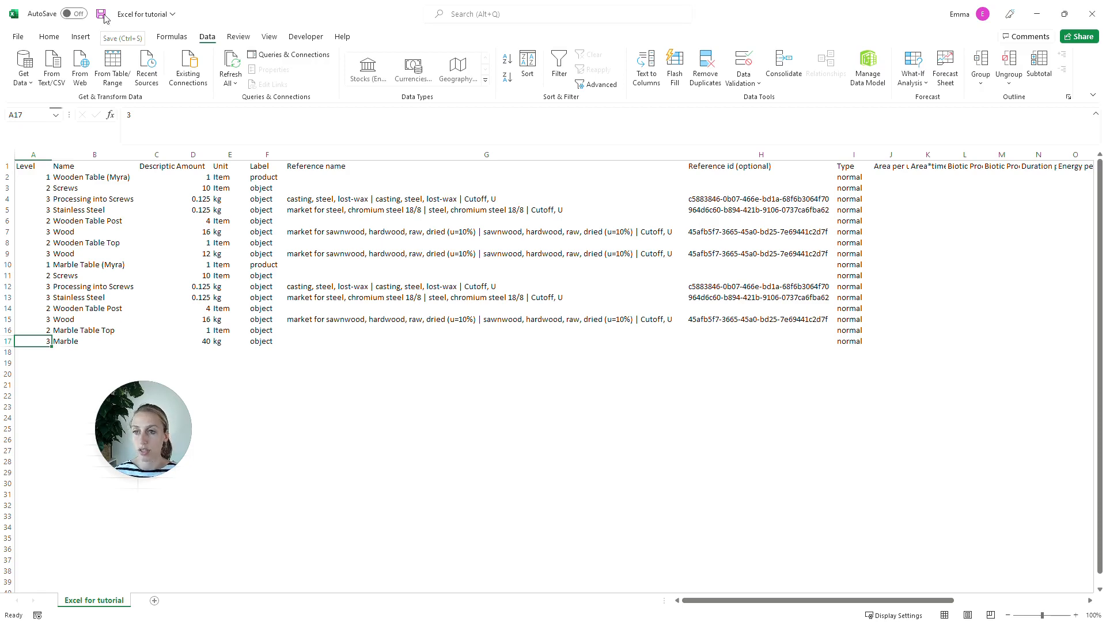
click(104, 18)
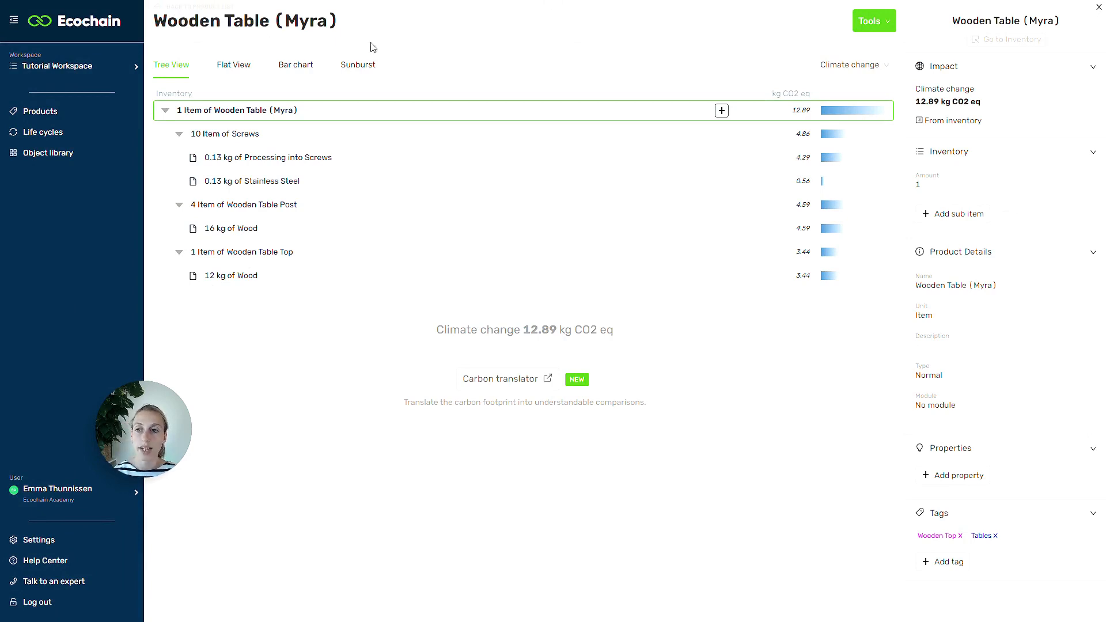
Step: Switch to Ecochain's product overview, import the Excel for tutorial CSV file, accept overwriting products with the same names, and close the import dialog
click(211, 8)
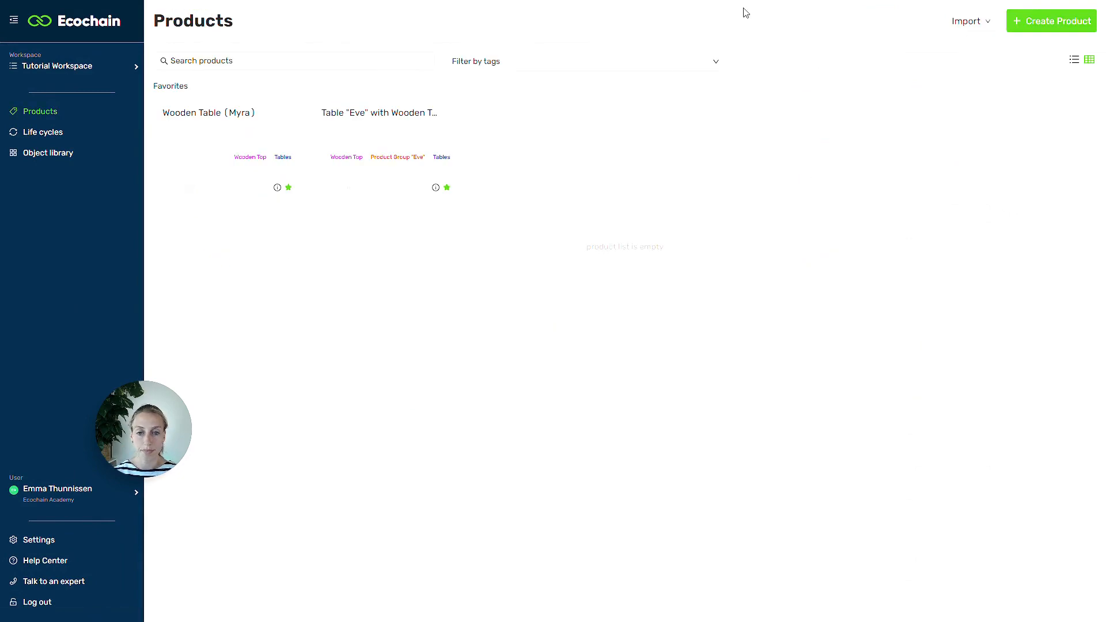
click(958, 24)
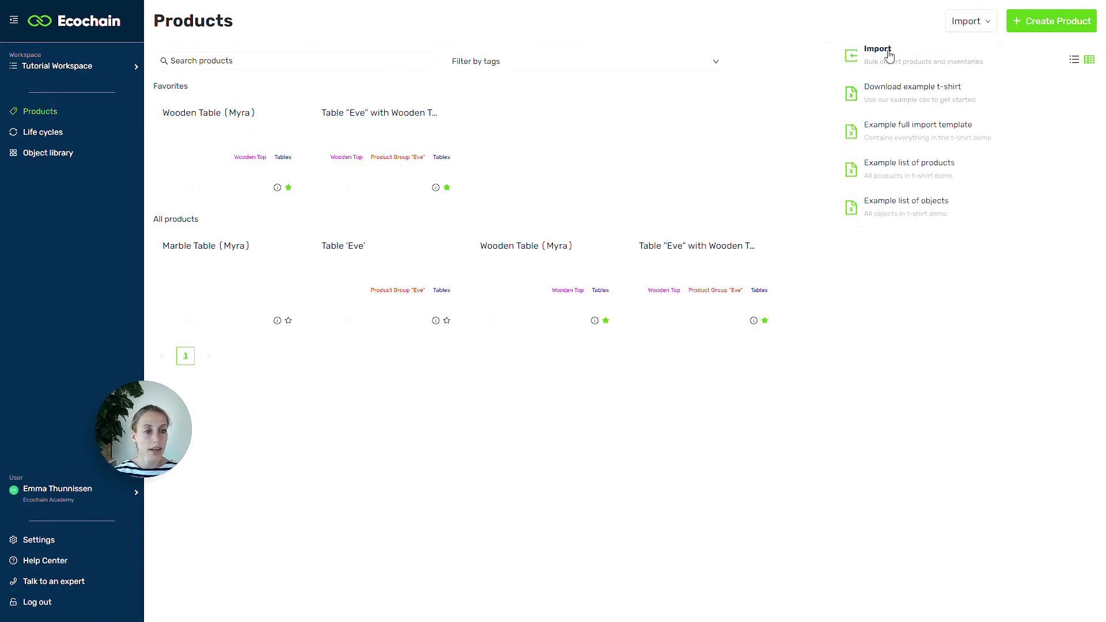
click(888, 53)
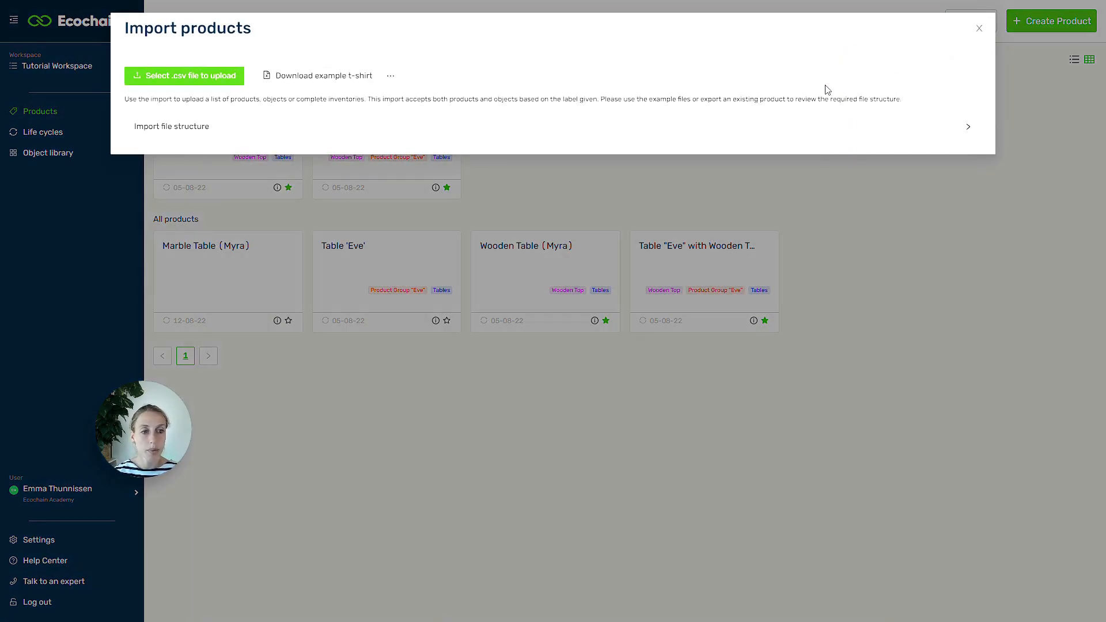
click(223, 83)
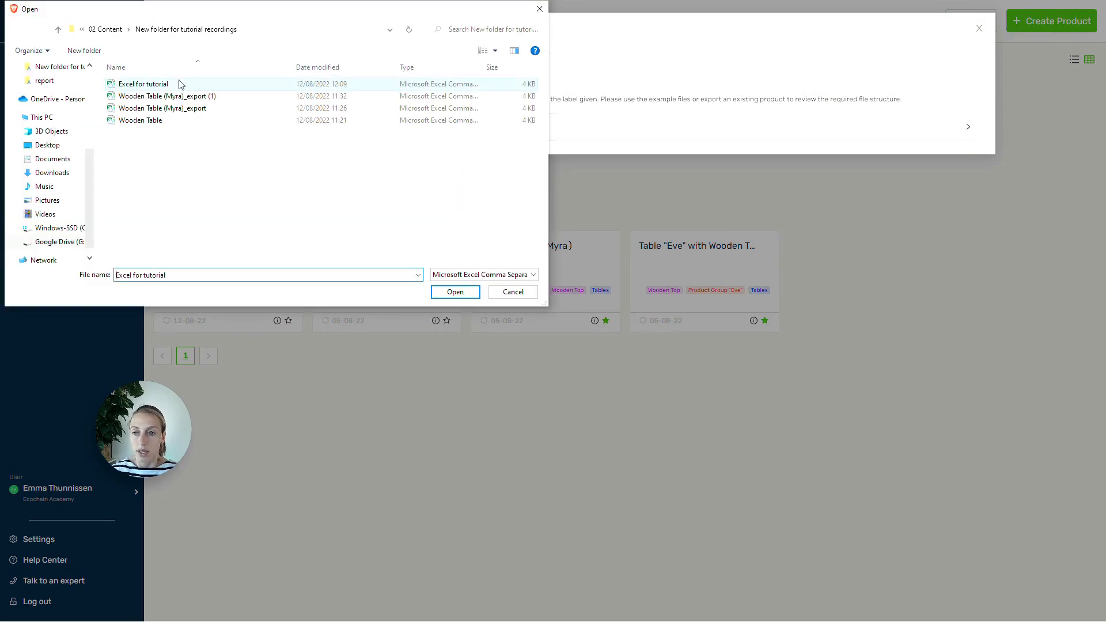
click(455, 292)
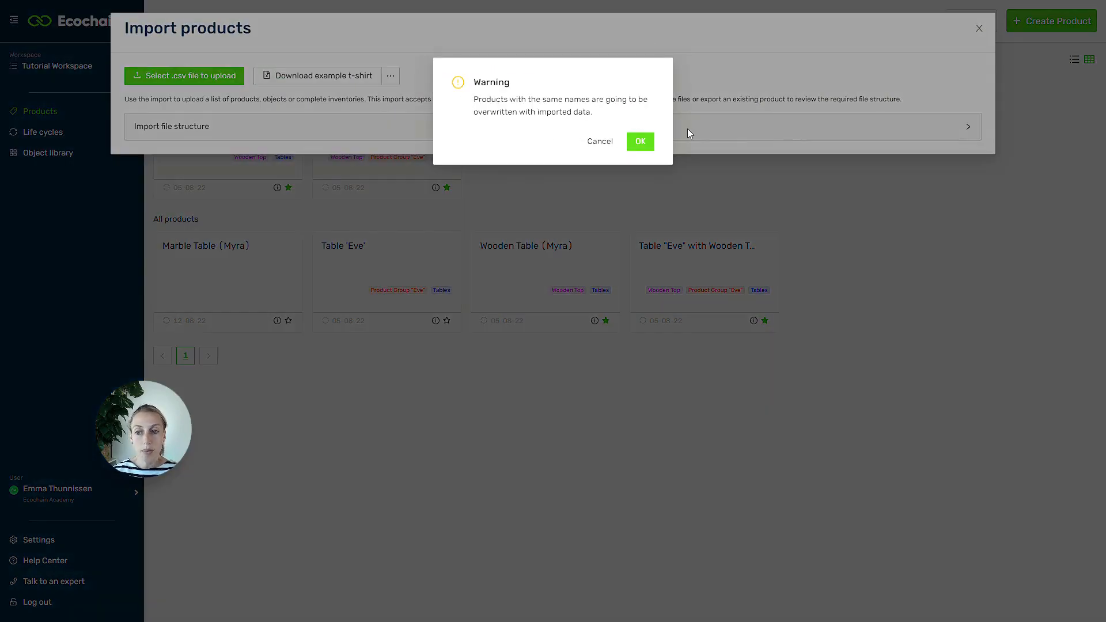
click(643, 143)
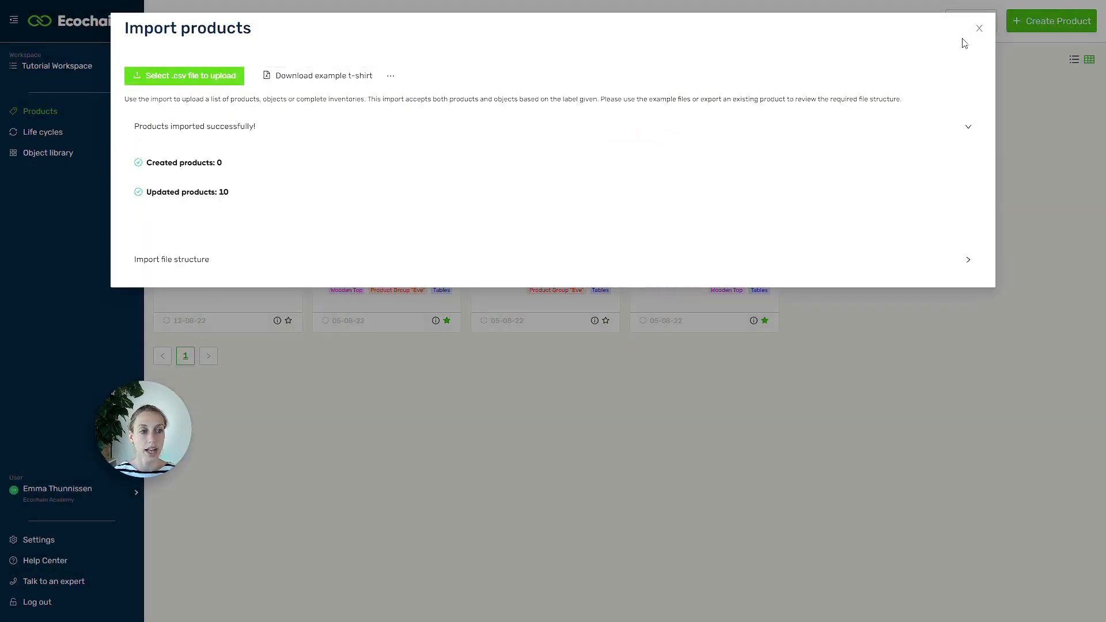
click(979, 29)
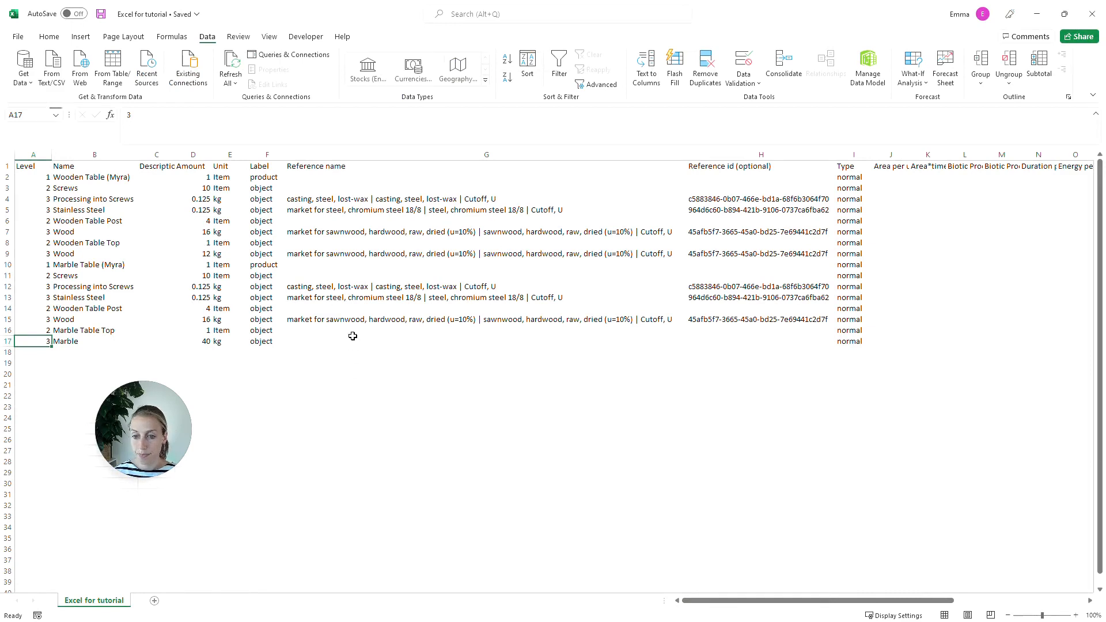
Step: Switch to the Excel for tutorial sheet in Excel and clear all inventory data in rows 2 through 17, keeping the header row
click(349, 331)
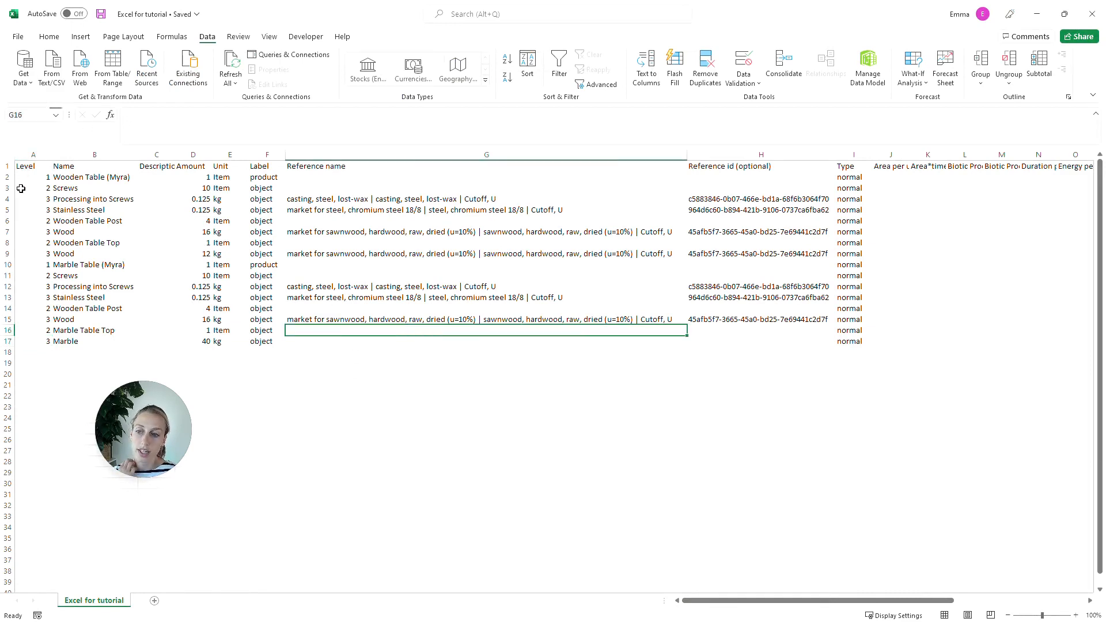
click(5, 178)
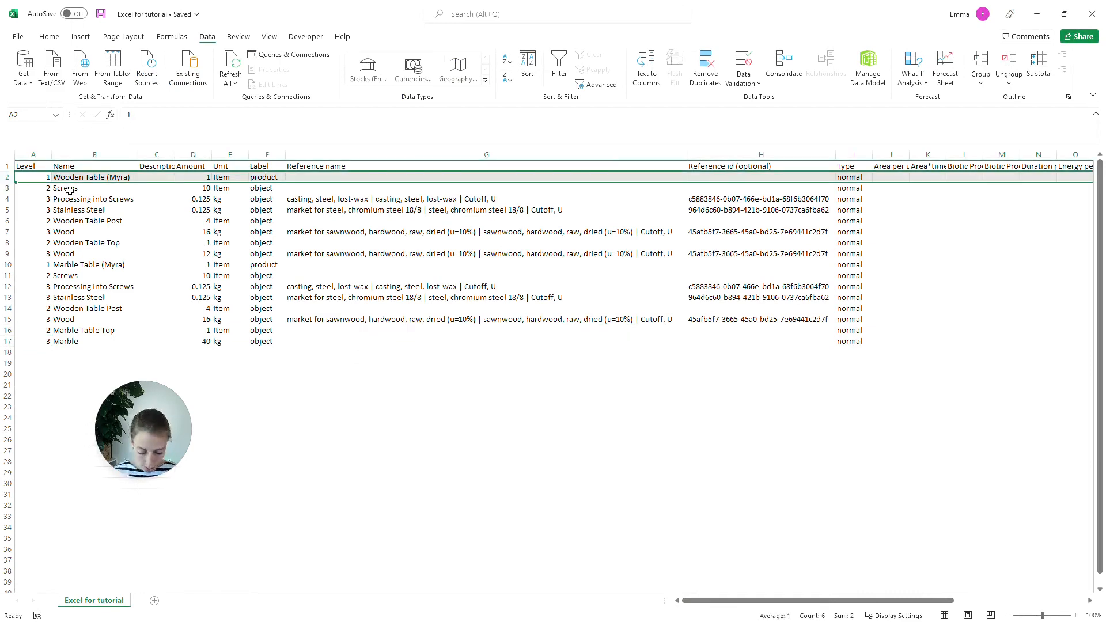
key(ctrl+shift+Down)
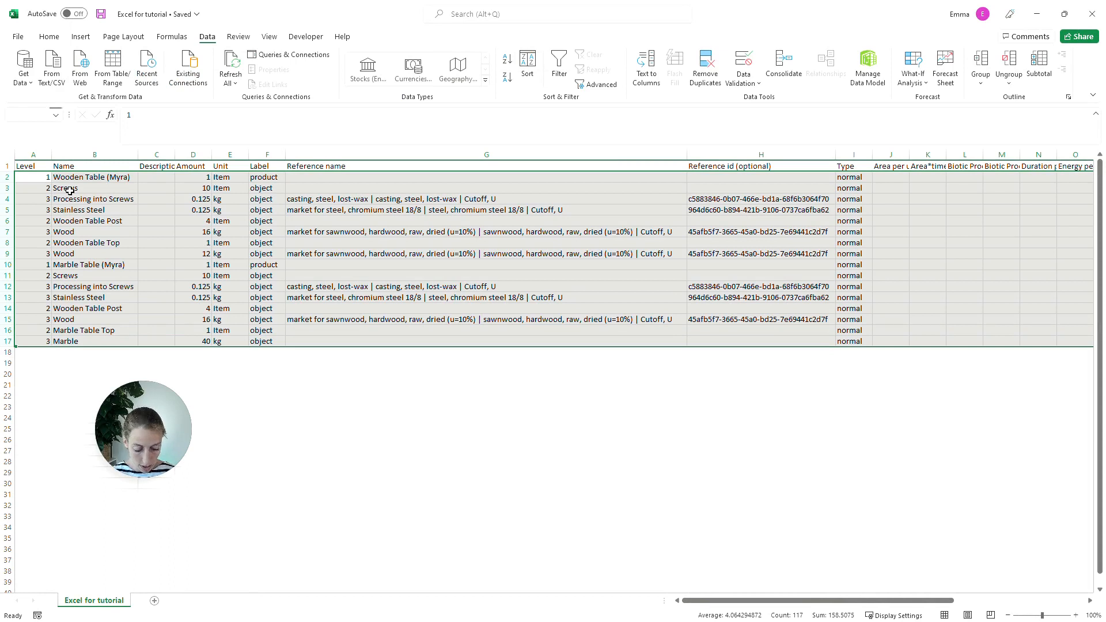
key(Delete)
Step: Start a new inventory in row 2 with level 1 and the name Wooden Chair
click(19, 177)
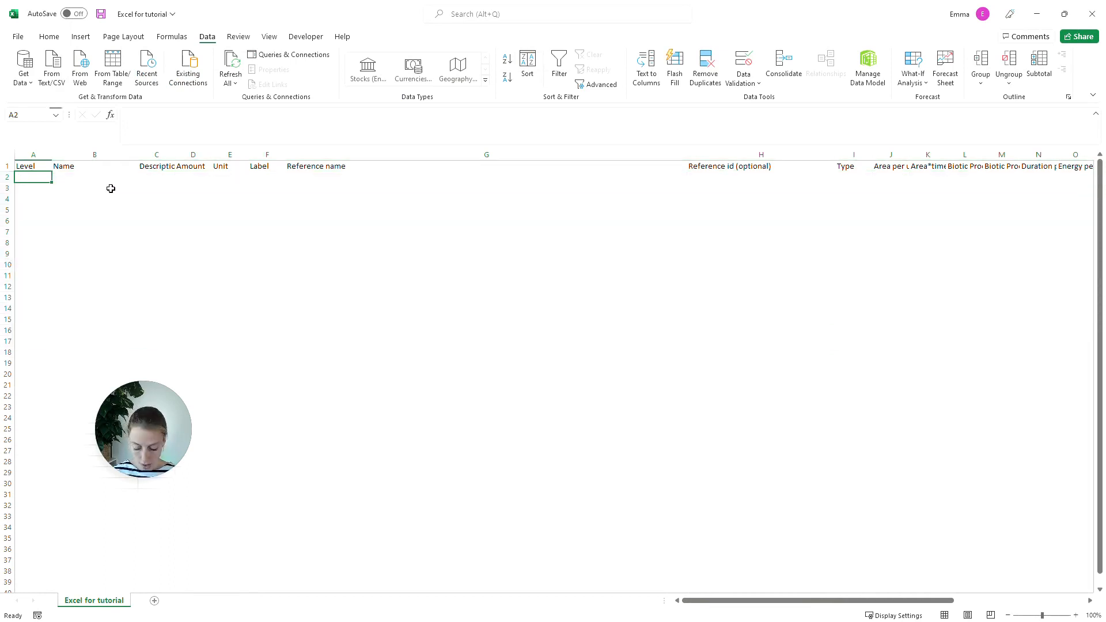
text(1)
key(Tab)
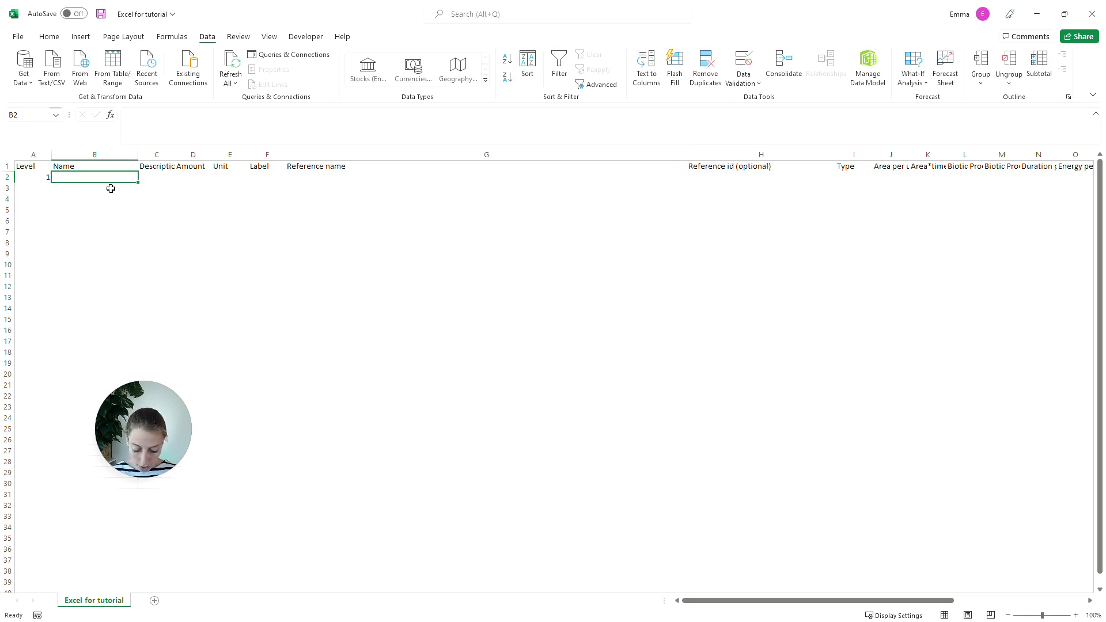
text(Wood)
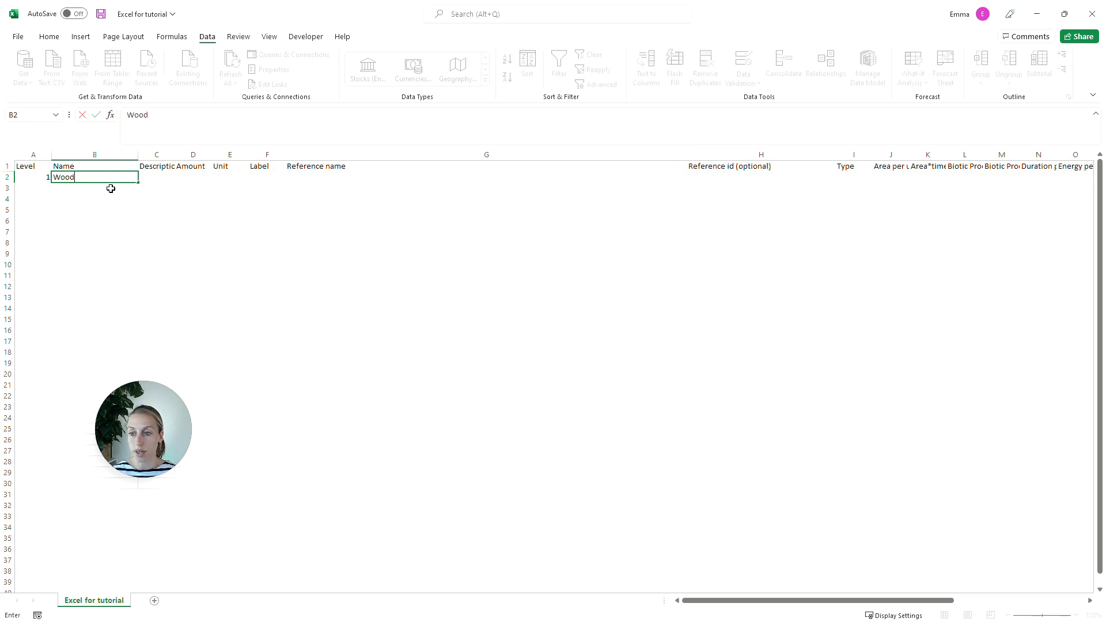
text(en chair)
key(BackSpace)
key(BackSpace)
key(BackSpace)
key(BackSpace)
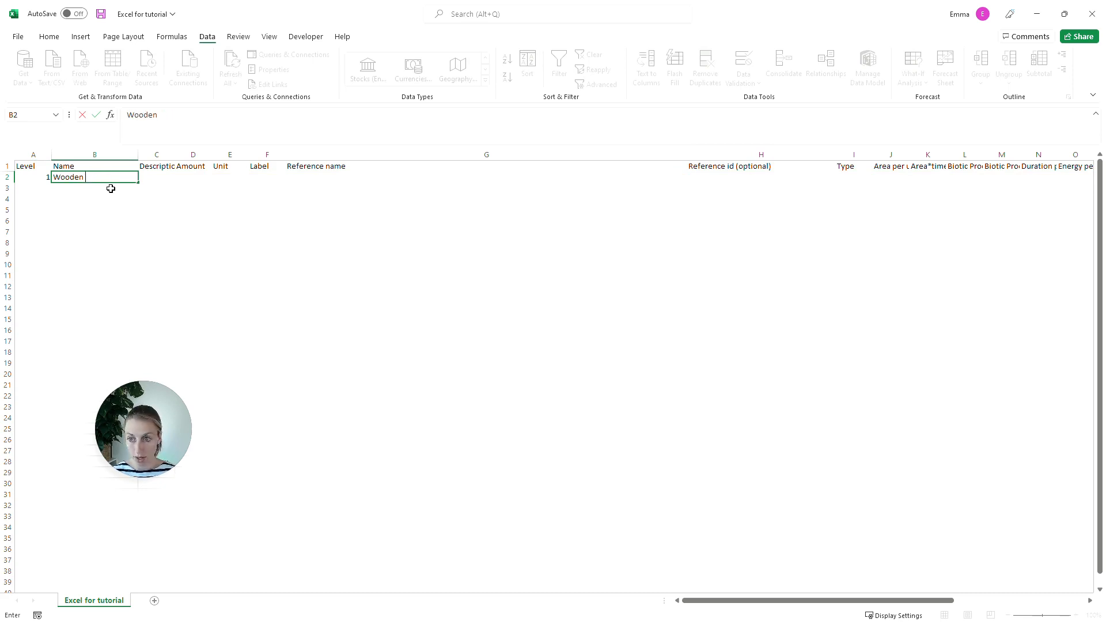
text(Chair)
key(Tab)
key(Tab)
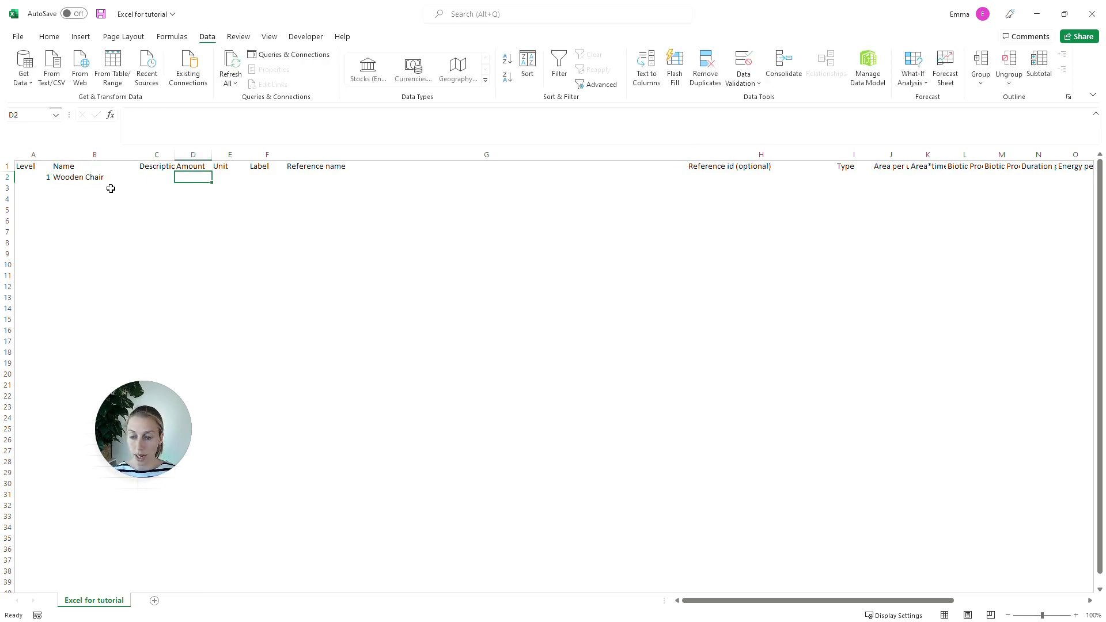
Step: Complete the Wooden Chair row with amount 1, unit Item, label Product and type normal, leaving the reference cells empty
text(1)
key(Tab)
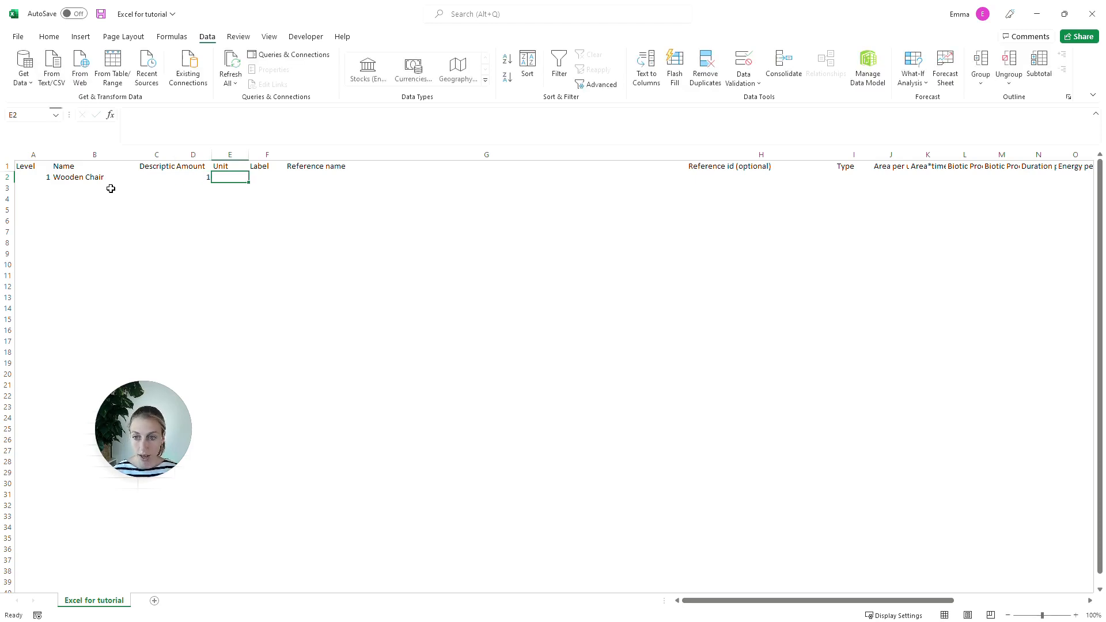
text(Item)
key(Tab)
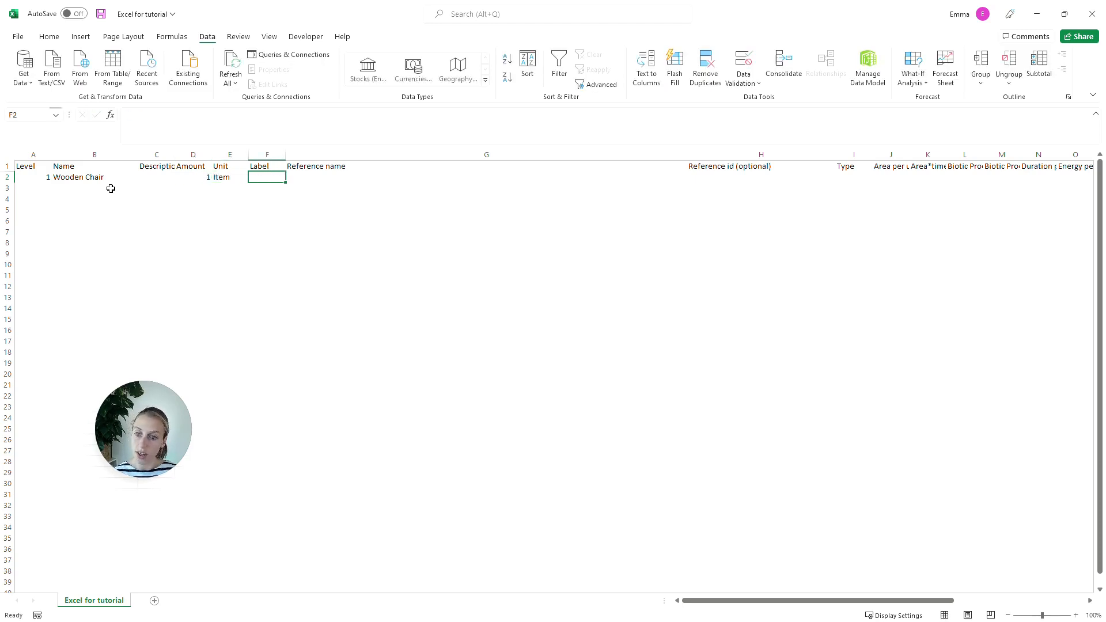
text(Producg)
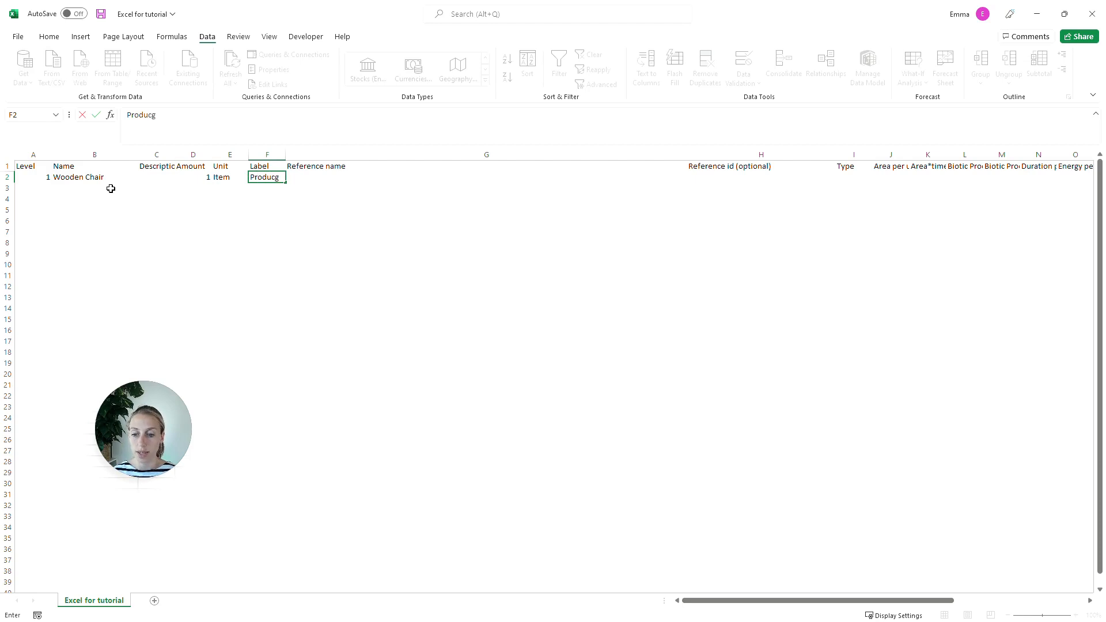
key(BackSpace)
text(t)
key(Tab)
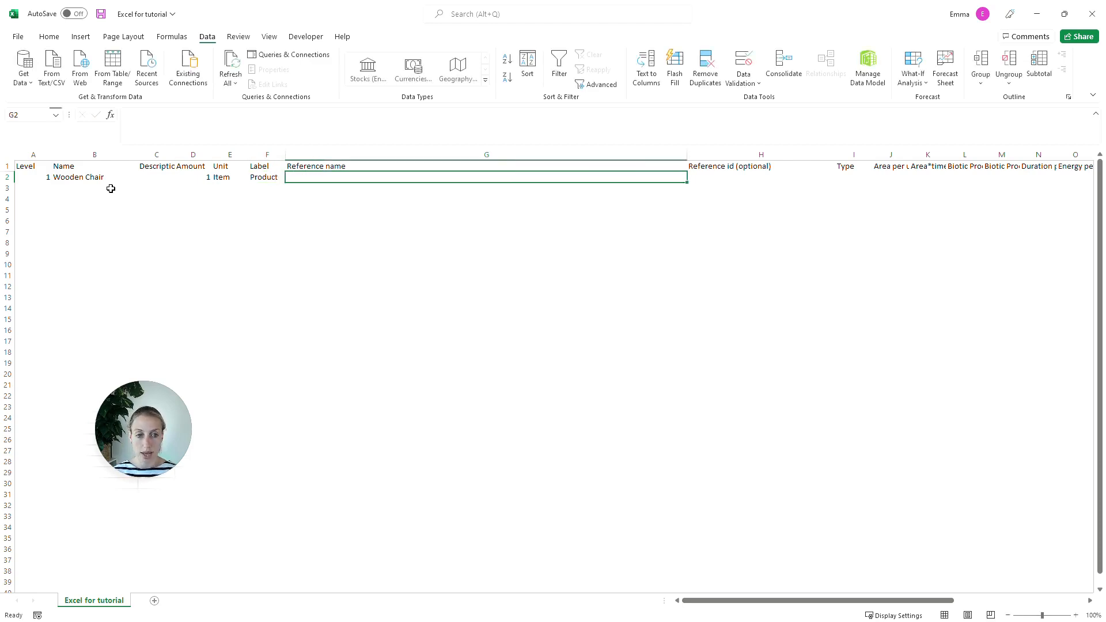
key(Tab)
key(Tab)
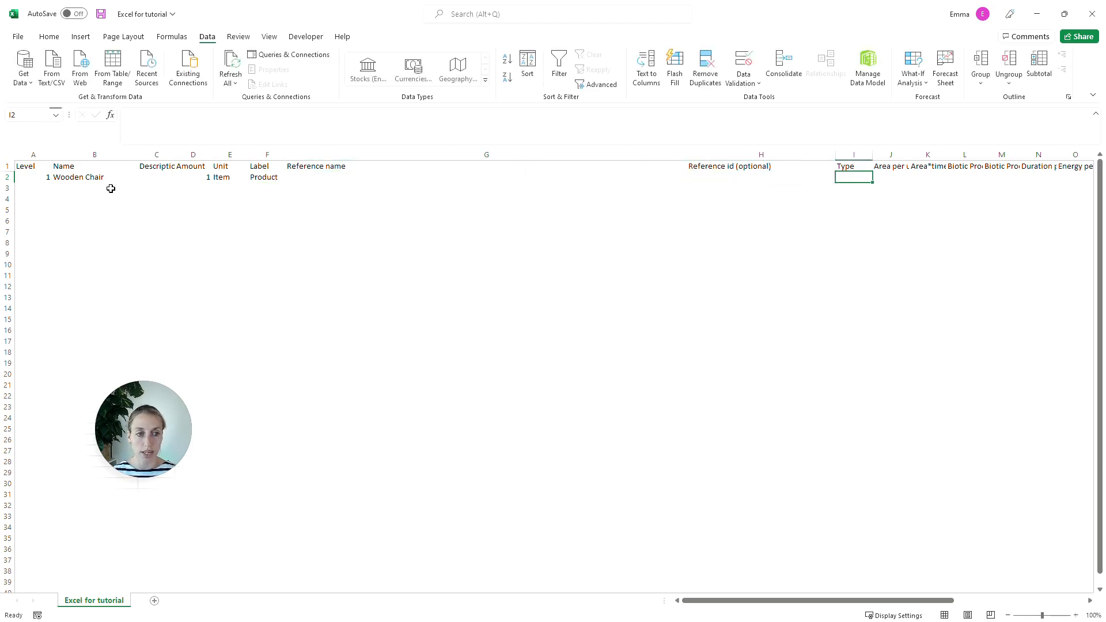
text(normal)
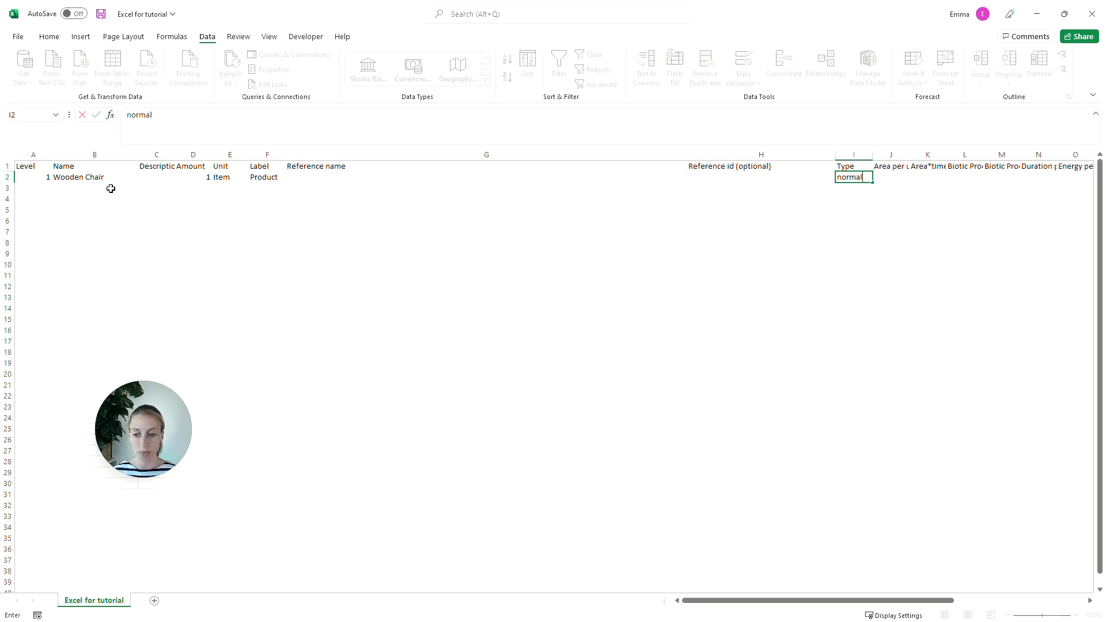
key(Return)
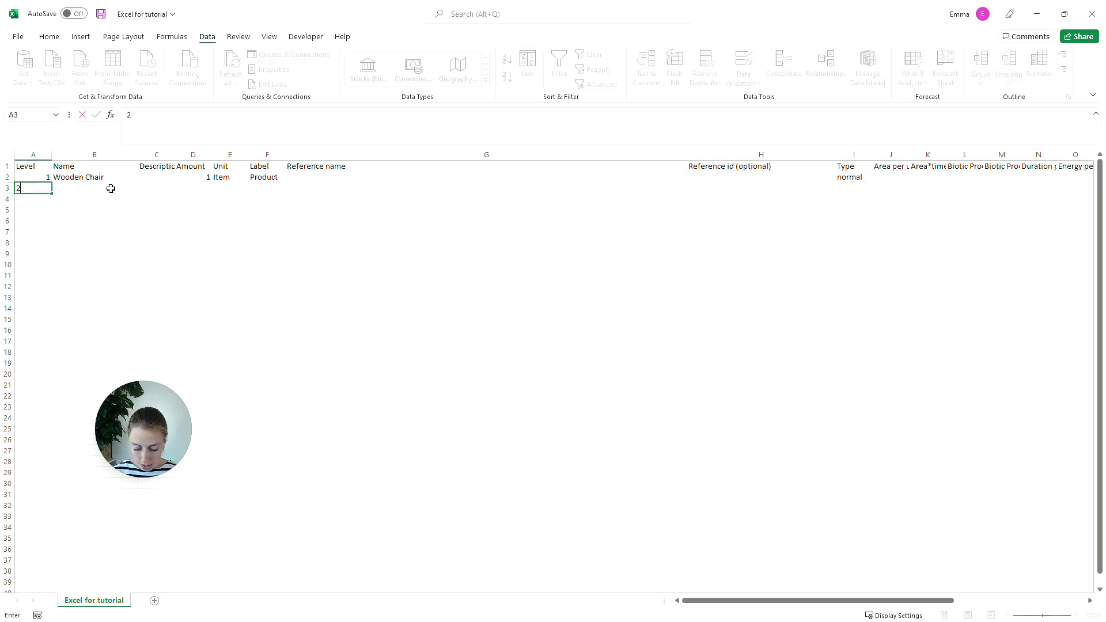
Step: Add a level 2 entry named Post in row 3 with amount 4 and unit Item
text(2)
key(Tab)
text(Posts)
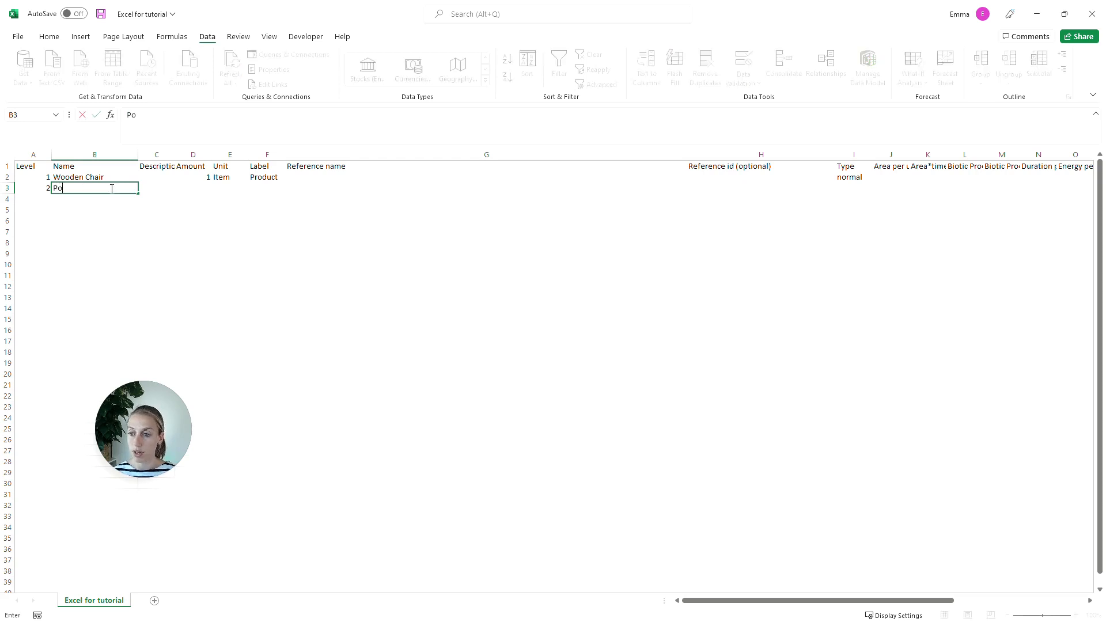
key(BackSpace)
key(Tab)
key(Tab)
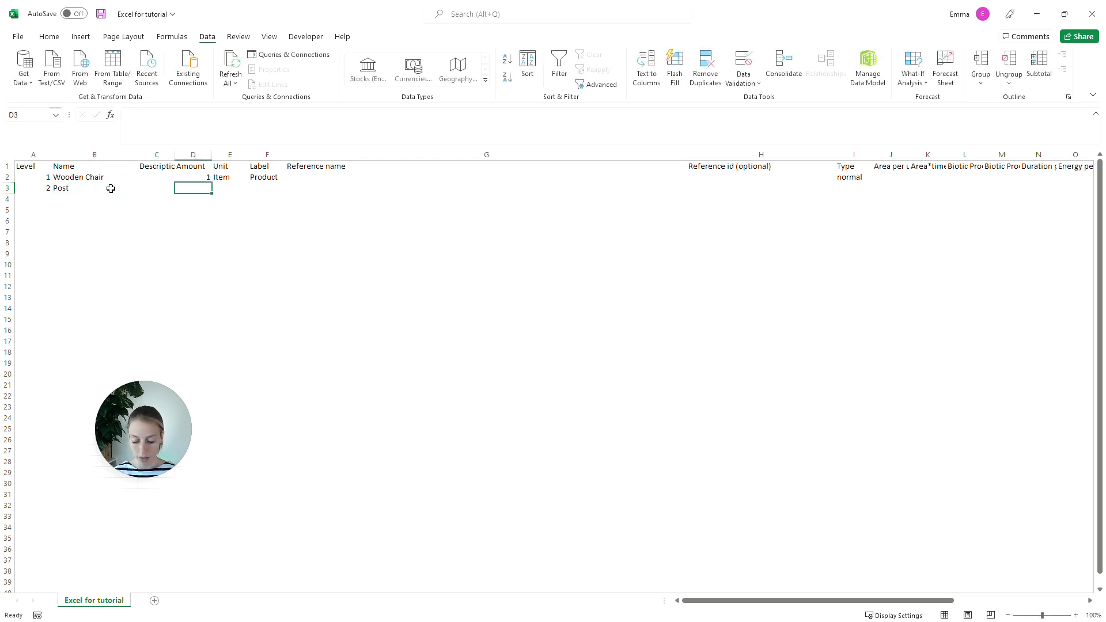
text(4)
key(Tab)
text(Item)
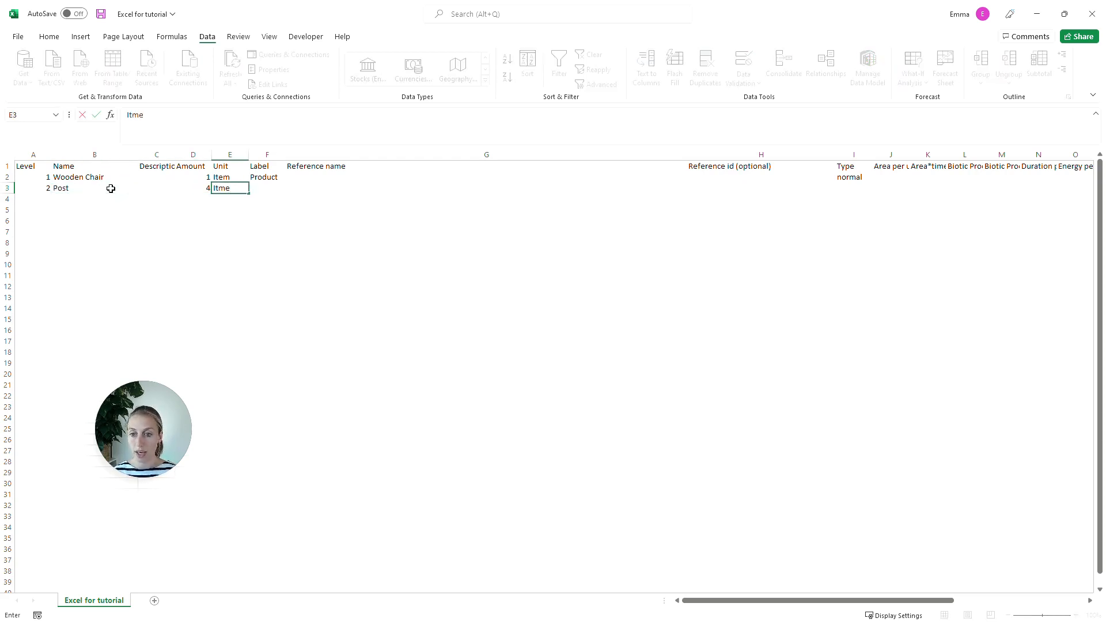
text(s)
key(BackSpace)
key(Tab)
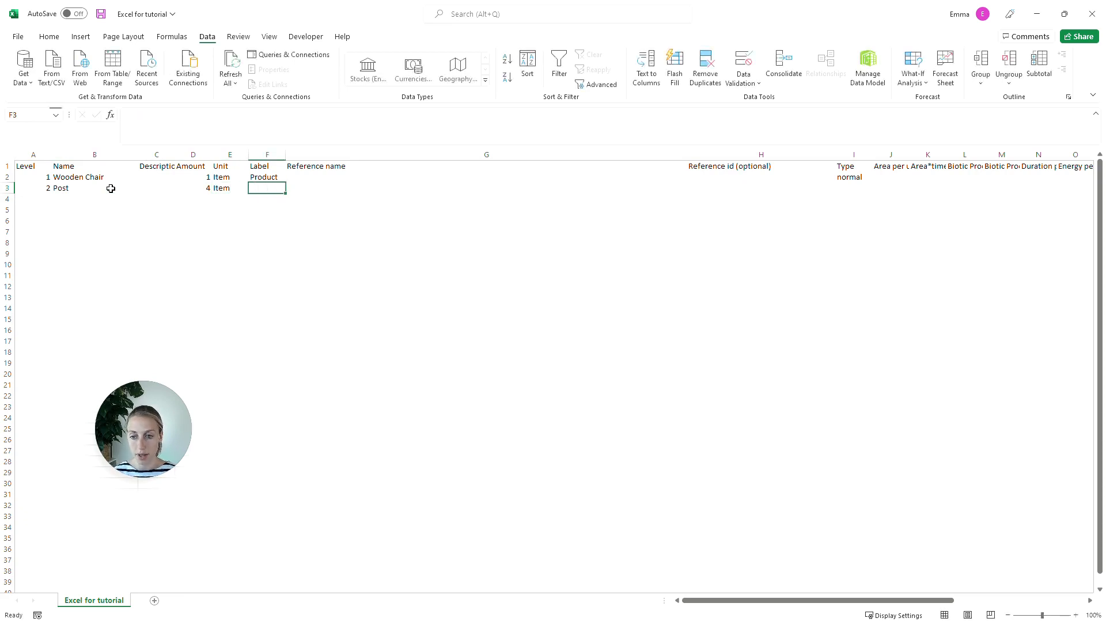
Step: Give the Post row the label objects and the type normal, leaving its reference cells empty
text(objects)
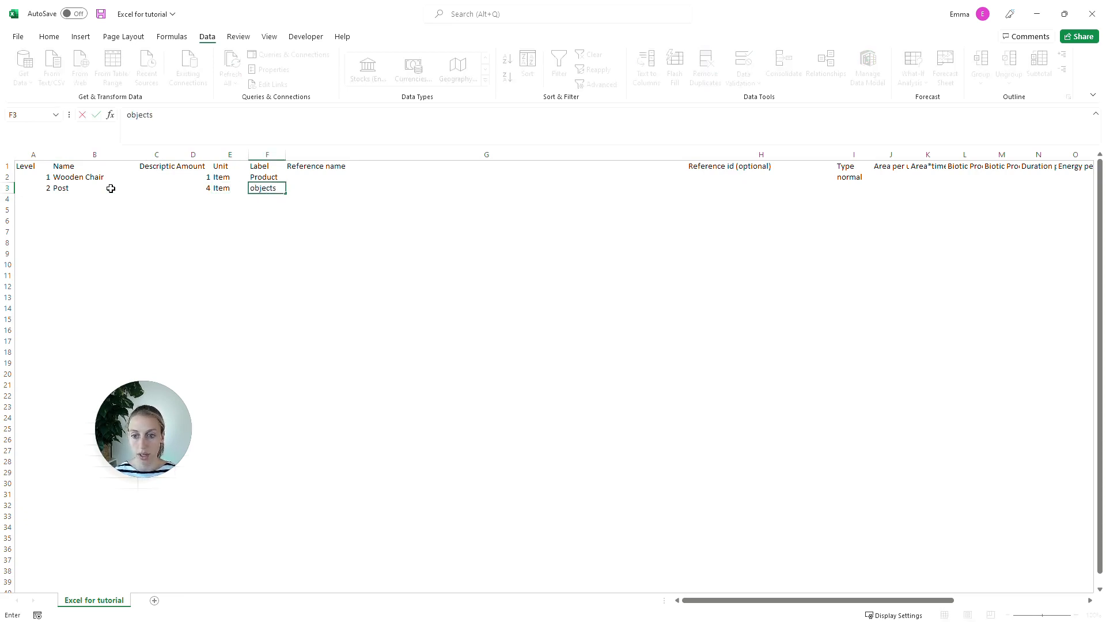
key(Tab)
key(Tab)
key(Tab)
text(normal)
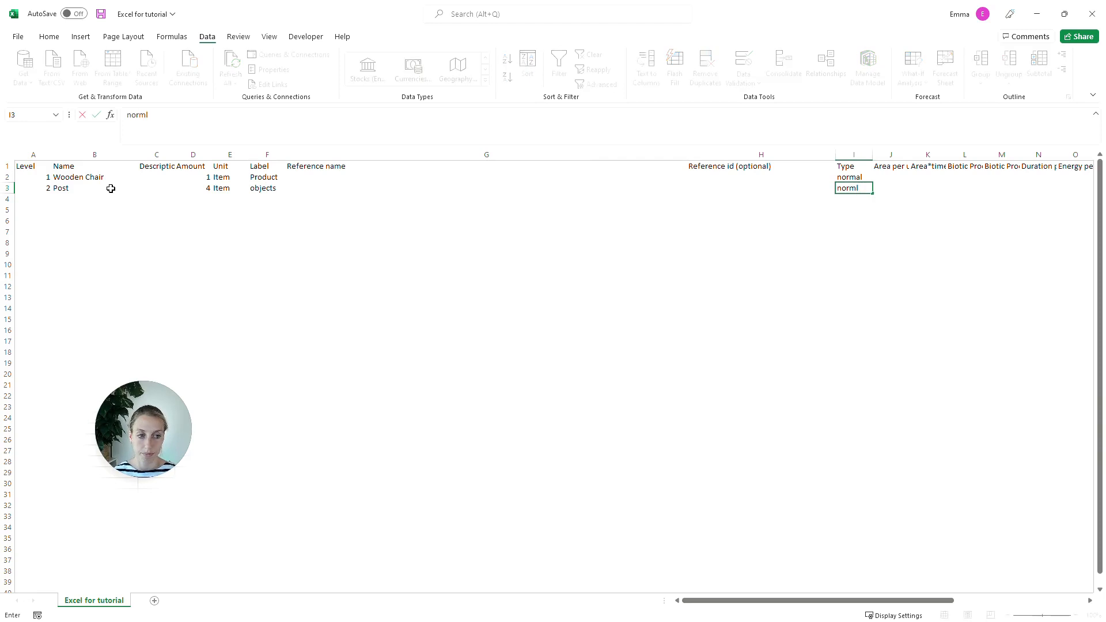
key(Return)
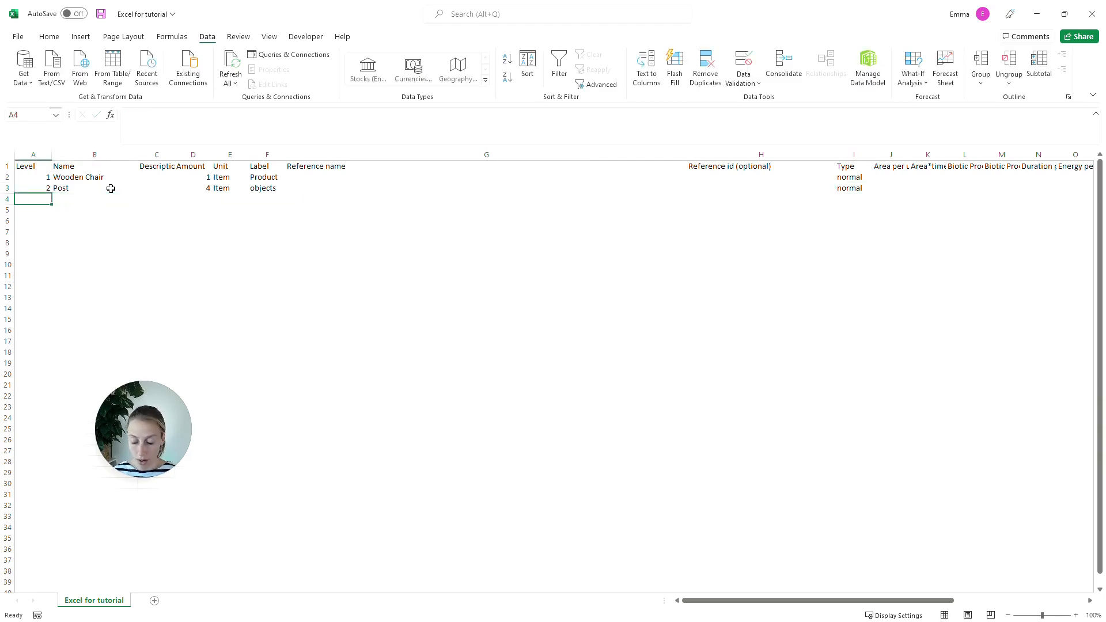
Step: Add a level 2 entry named Seat in row 4 with amount 1 and unit Item
text(2)
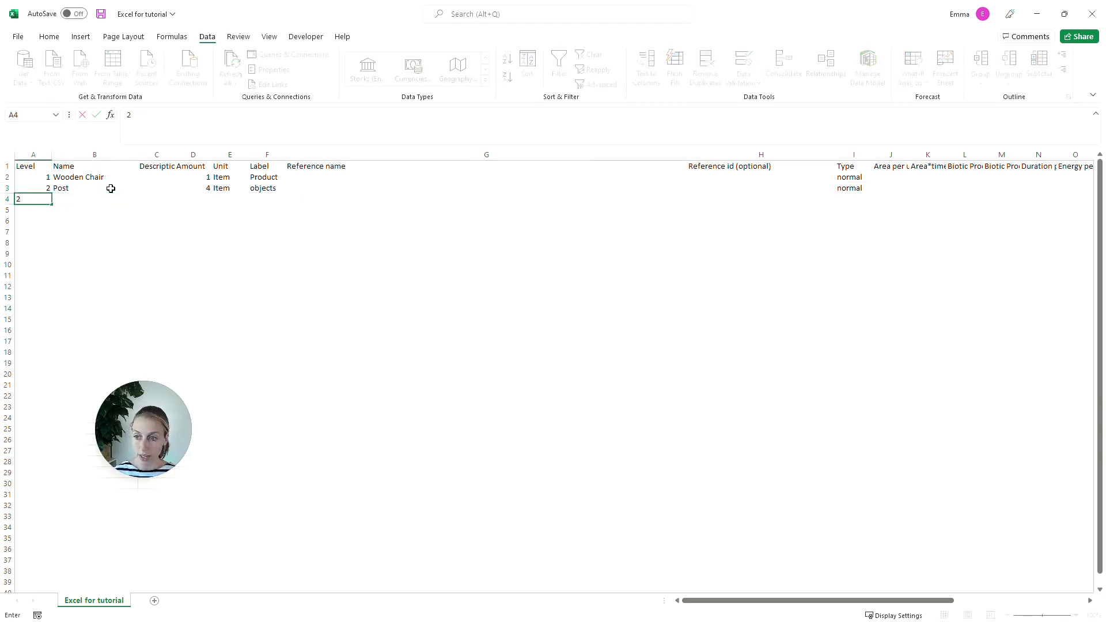
key(Tab)
text(Seat)
key(Tab)
key(Tab)
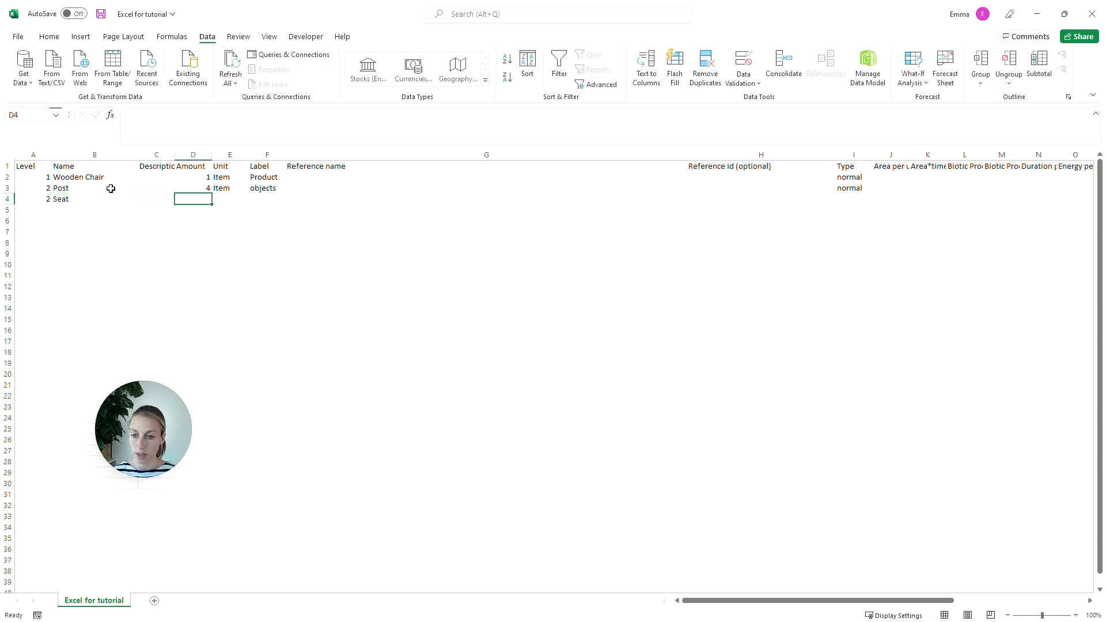
text(1)
key(Tab)
text(Item)
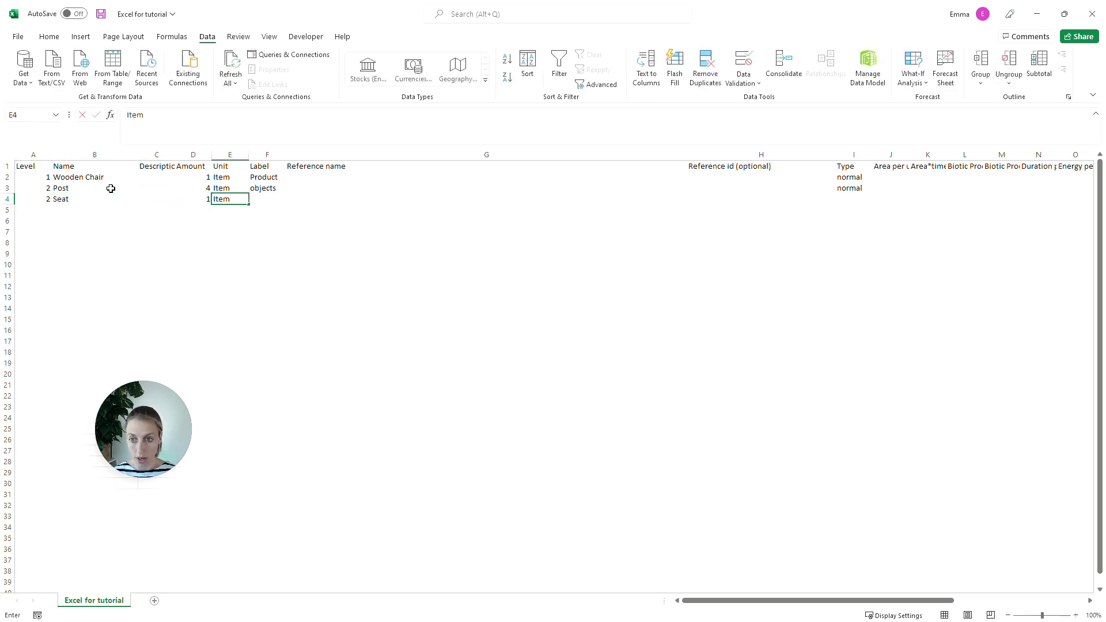
Step: Give the Seat row the label objects and the type normal, leaving its reference cells empty
key(Tab)
text(objects)
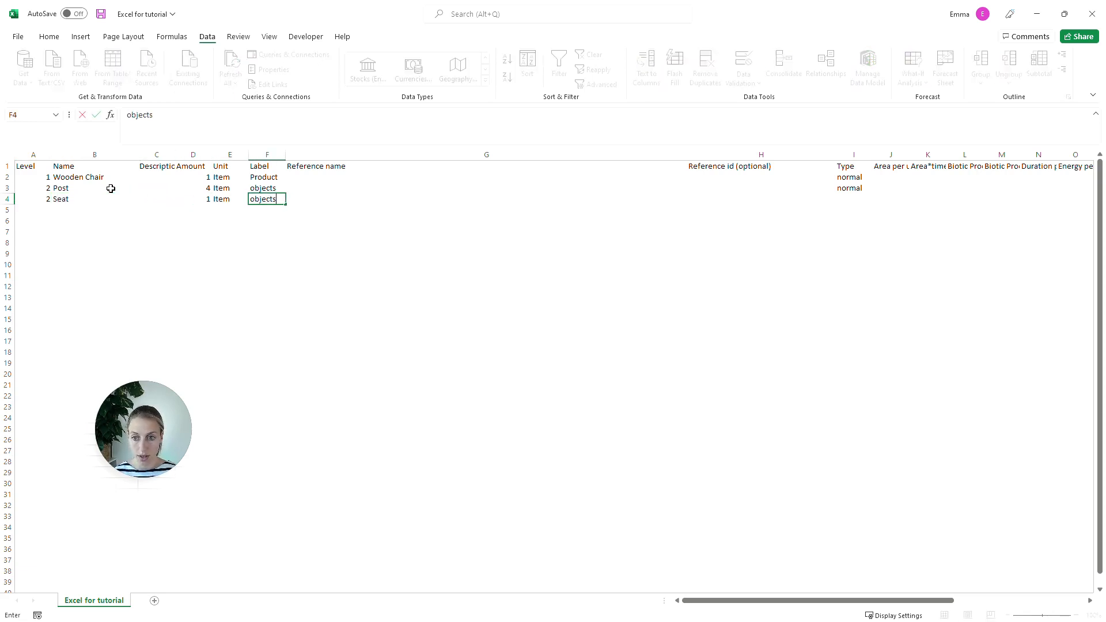
key(Tab)
key(Tab)
key(Tab)
text(normal)
key(Return)
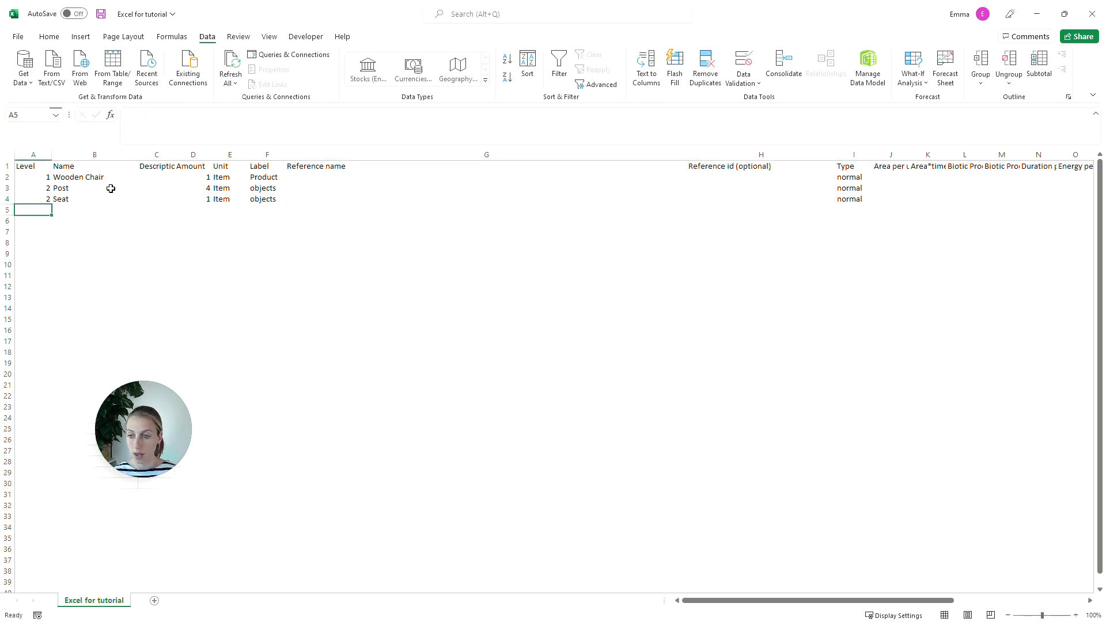
Step: Add a level 2 entry named Armrest in row 5 with amount 2 and unit Item
text(2)
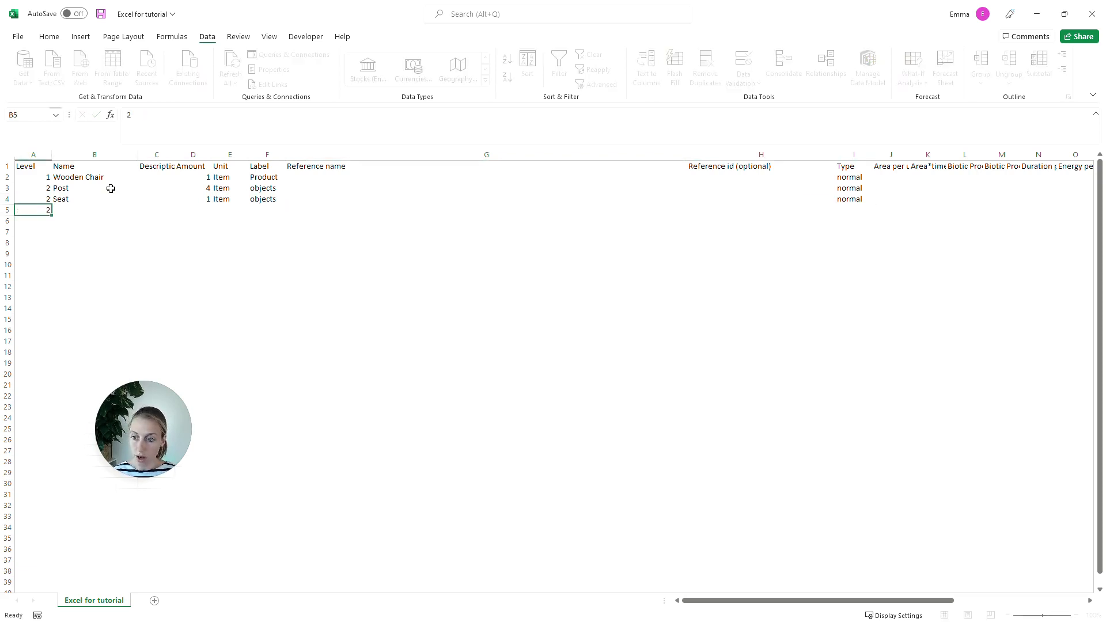
key(Tab)
text(Armrest)
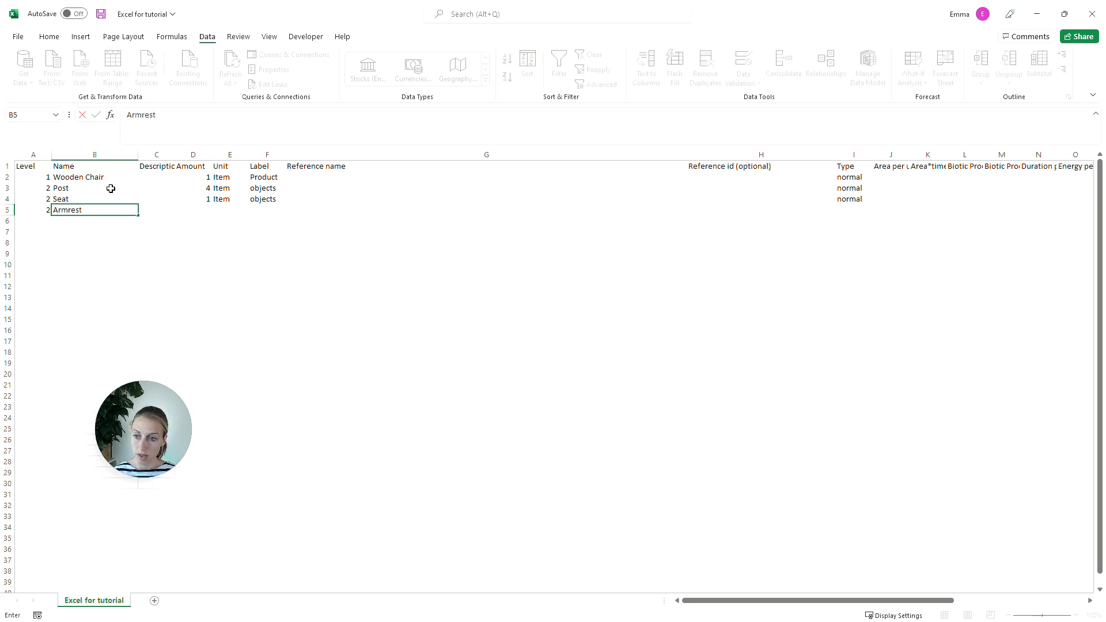
key(Tab)
key(Tab)
text(2)
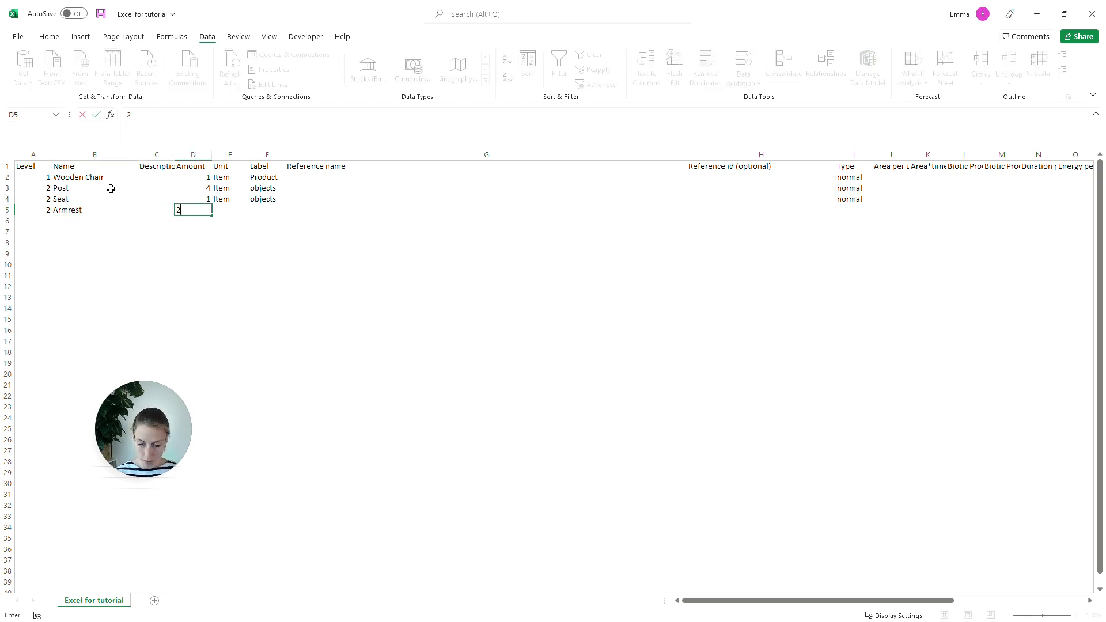
key(Tab)
text(Item)
key(Tab)
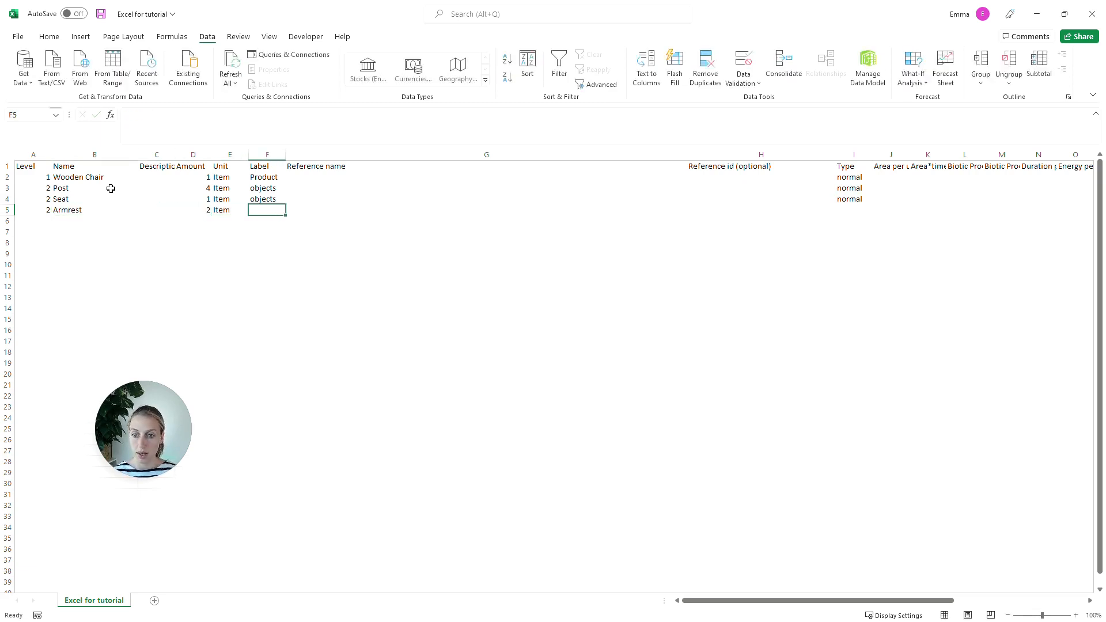
Step: Label the Armrest row object and fill the same label up over the Seat and Post rows
text(objects)
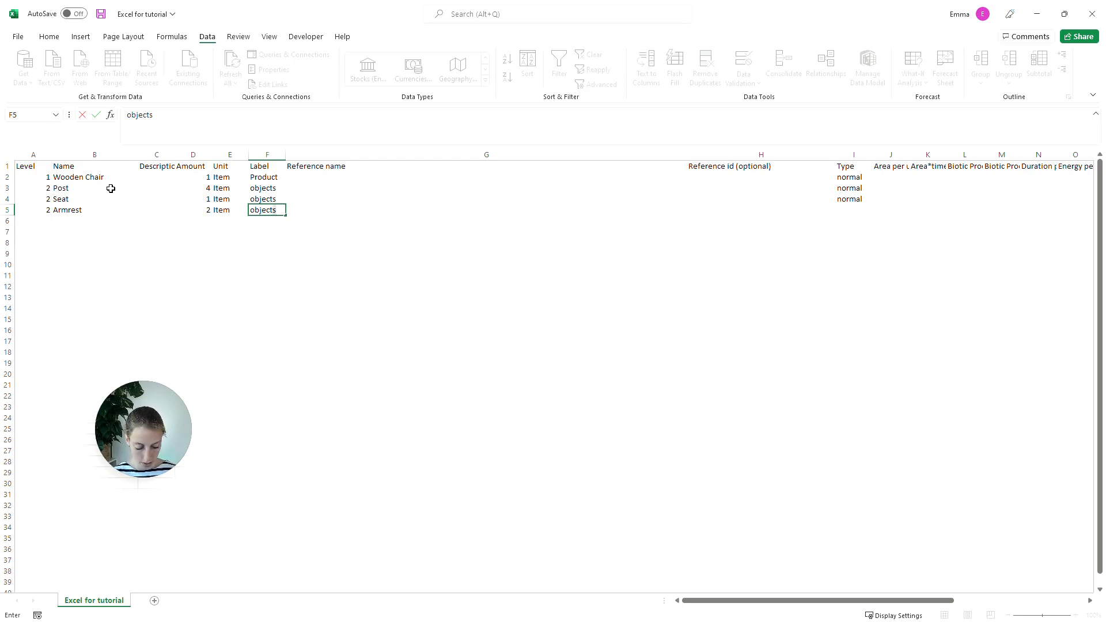
key(BackSpace)
key(Up)
key(Down)
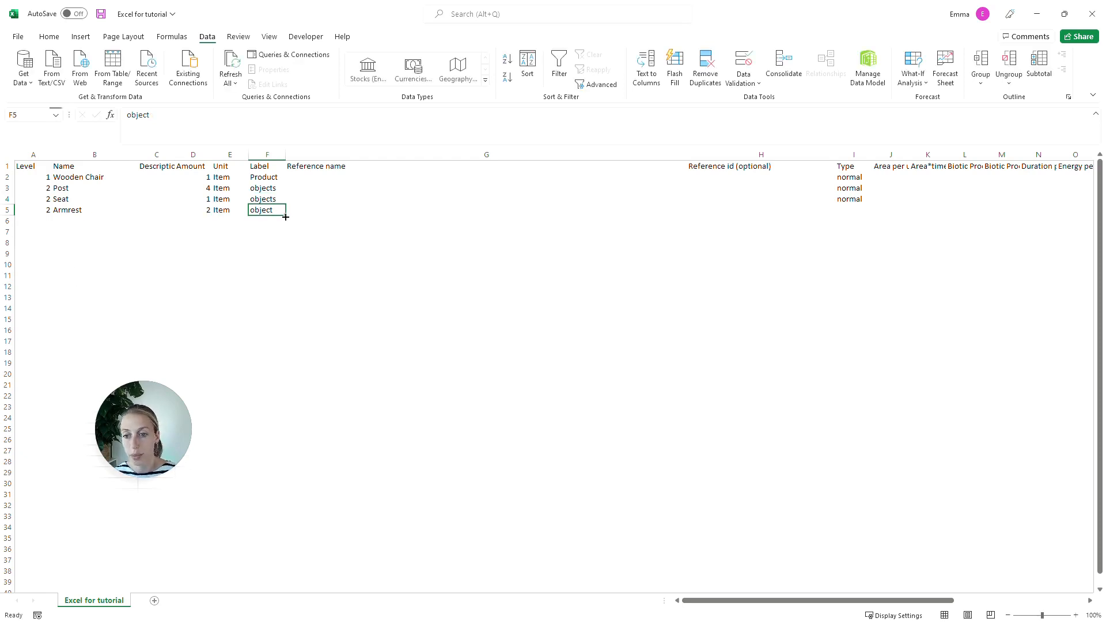
drag(286, 217, 288, 189)
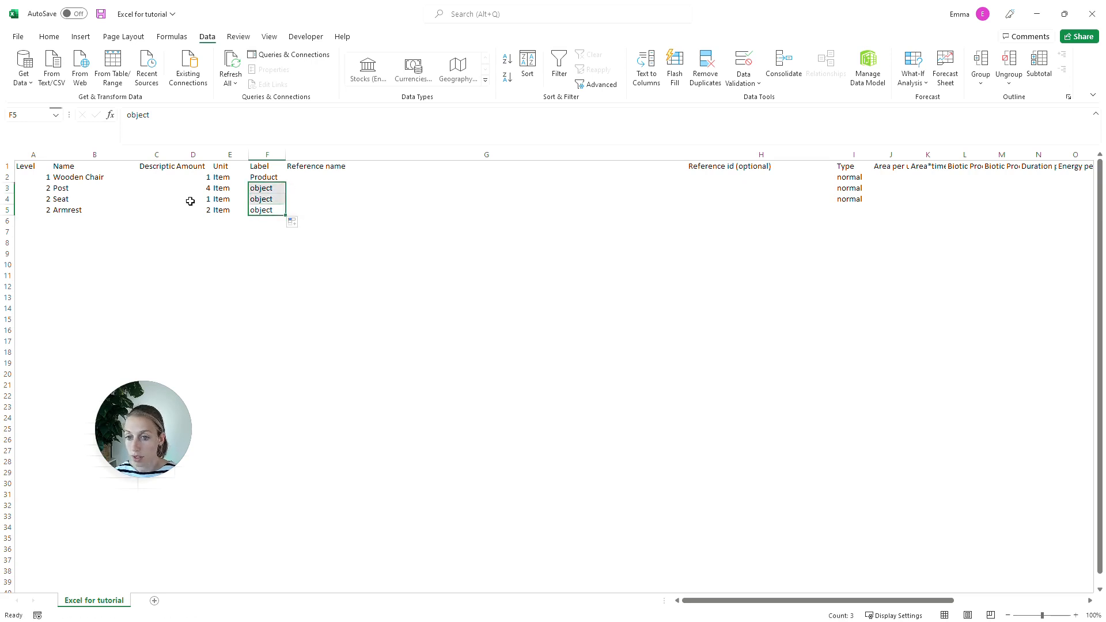
Step: Fill the type normal from the Seat row down to the Armrest row and save the file
click(190, 201)
click(531, 199)
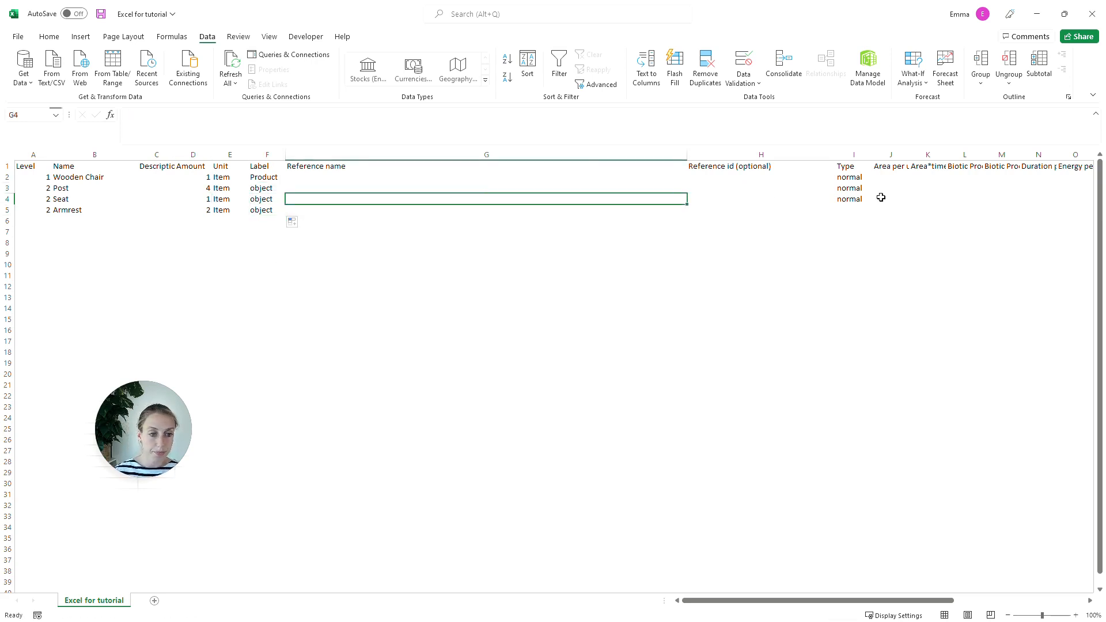
click(863, 199)
drag(873, 204, 876, 216)
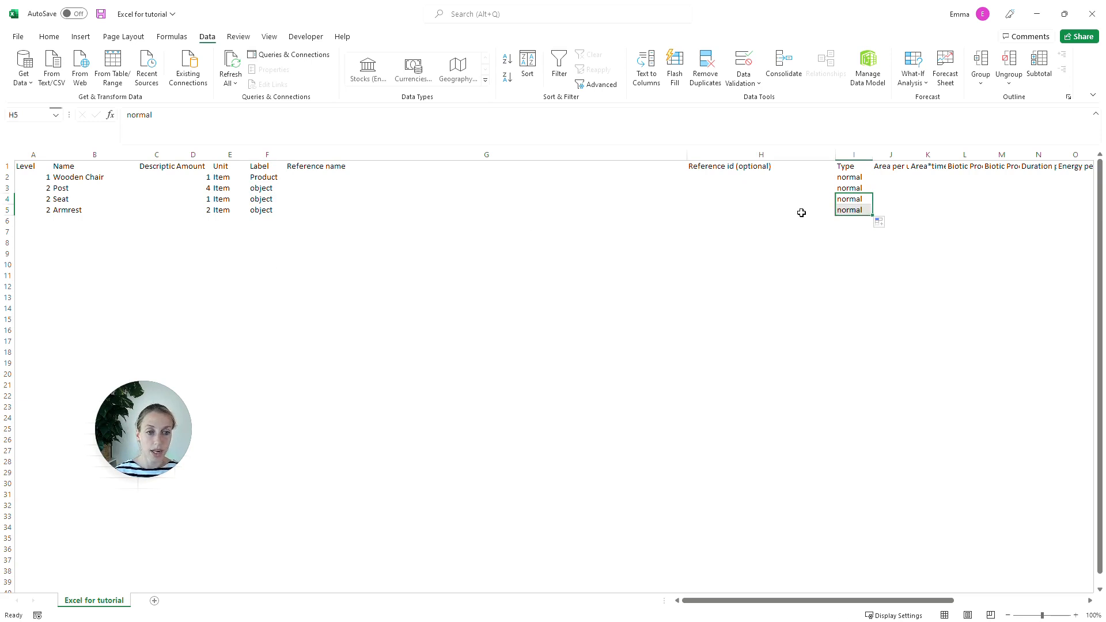
click(801, 212)
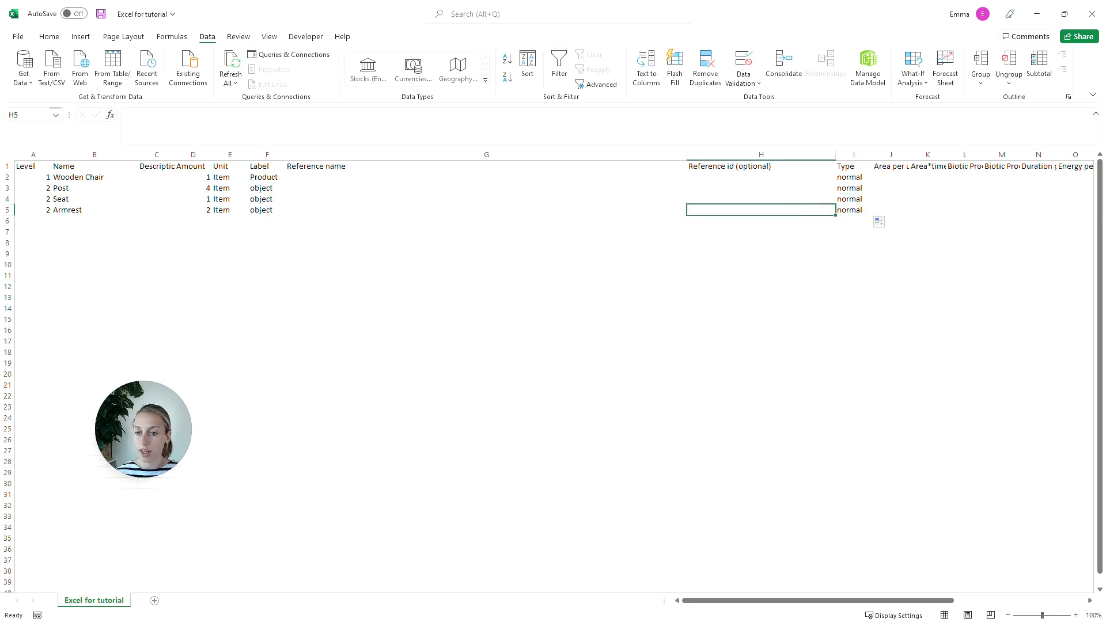
click(101, 16)
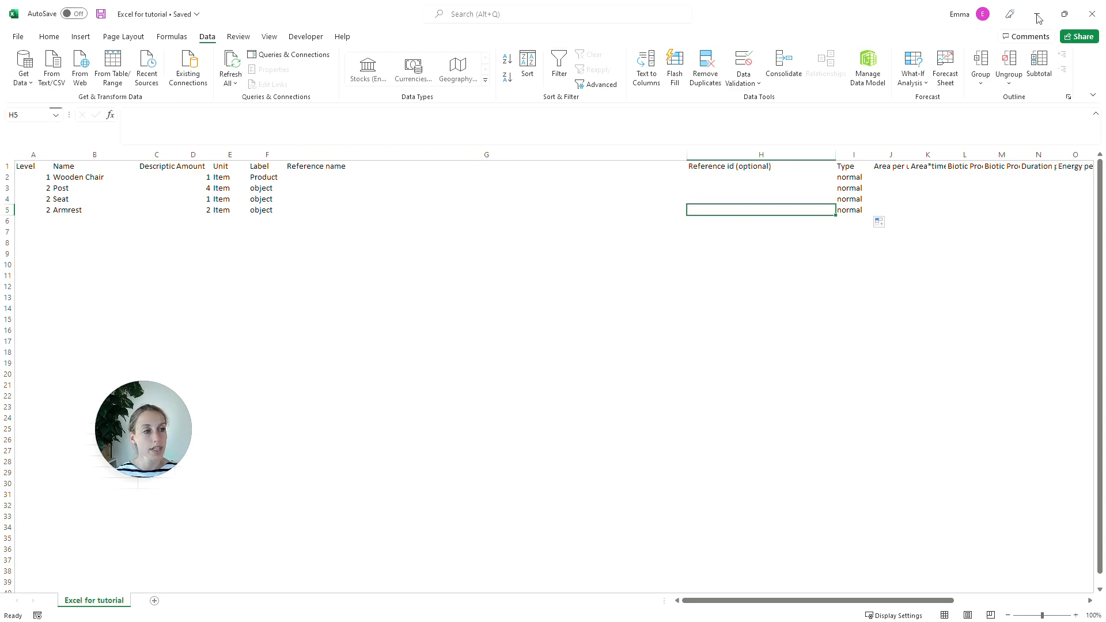
Step: Switch to Ecochain and import the products from the CSV file Excel for tutorial
click(1039, 18)
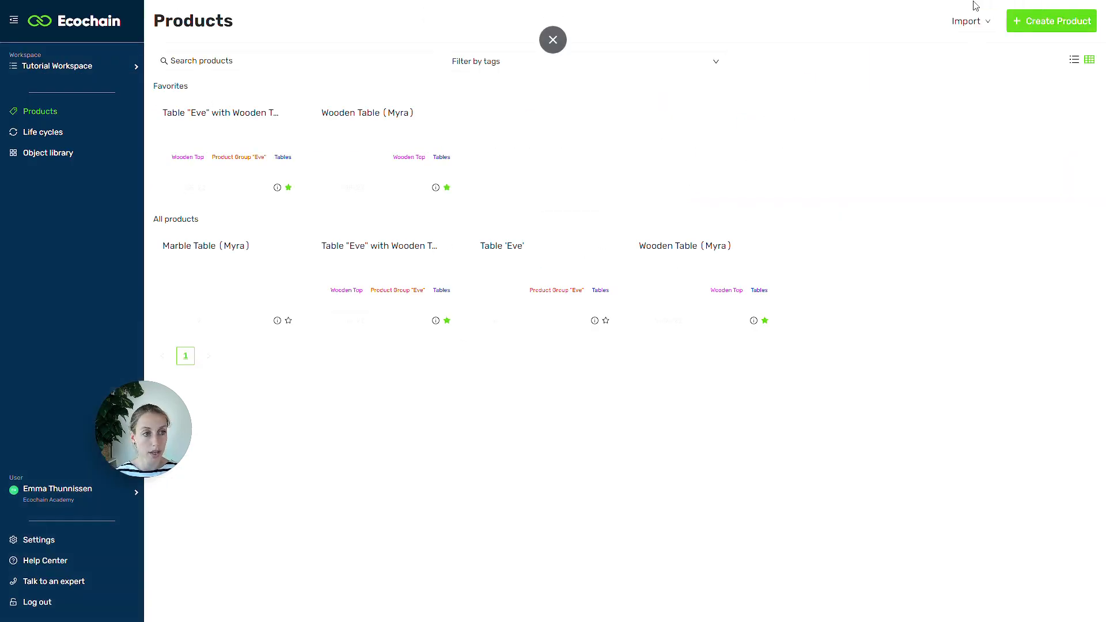
click(968, 21)
click(888, 52)
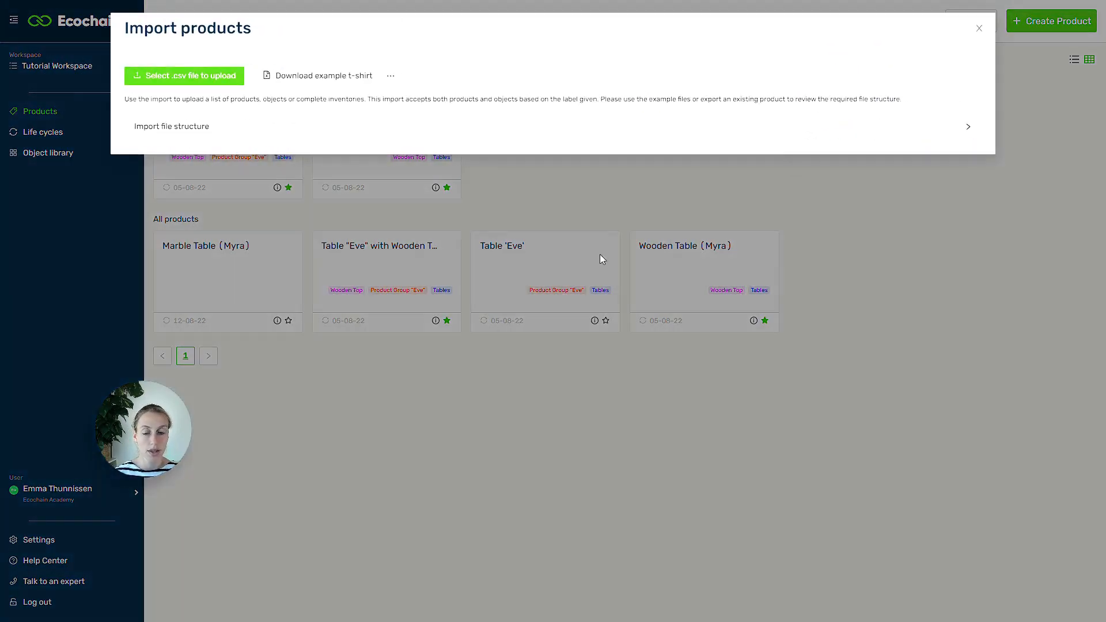
click(138, 76)
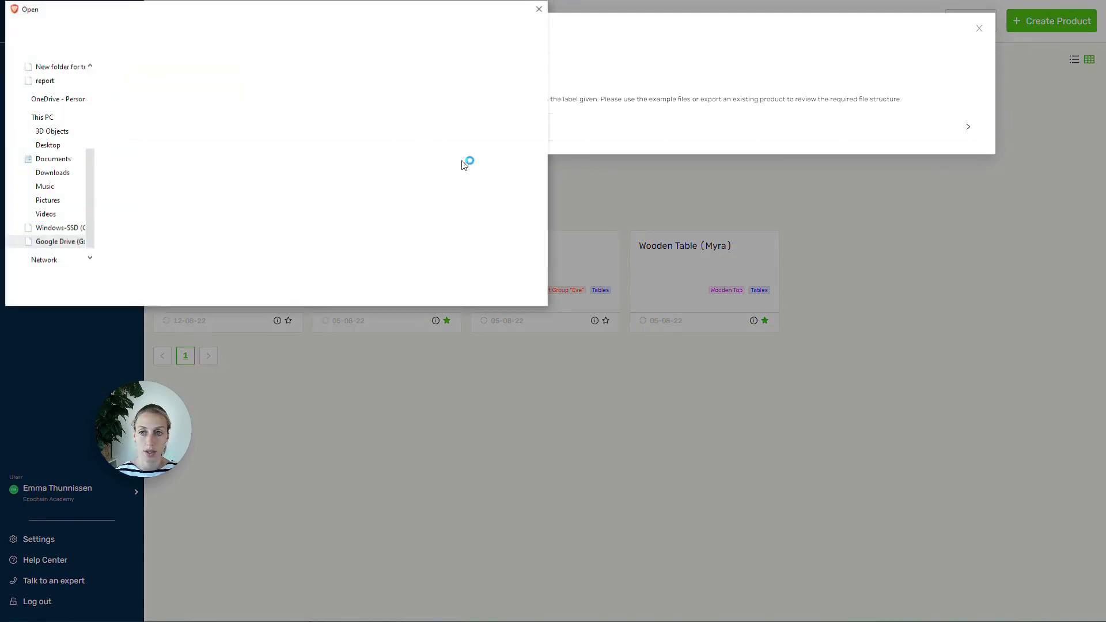
click(145, 83)
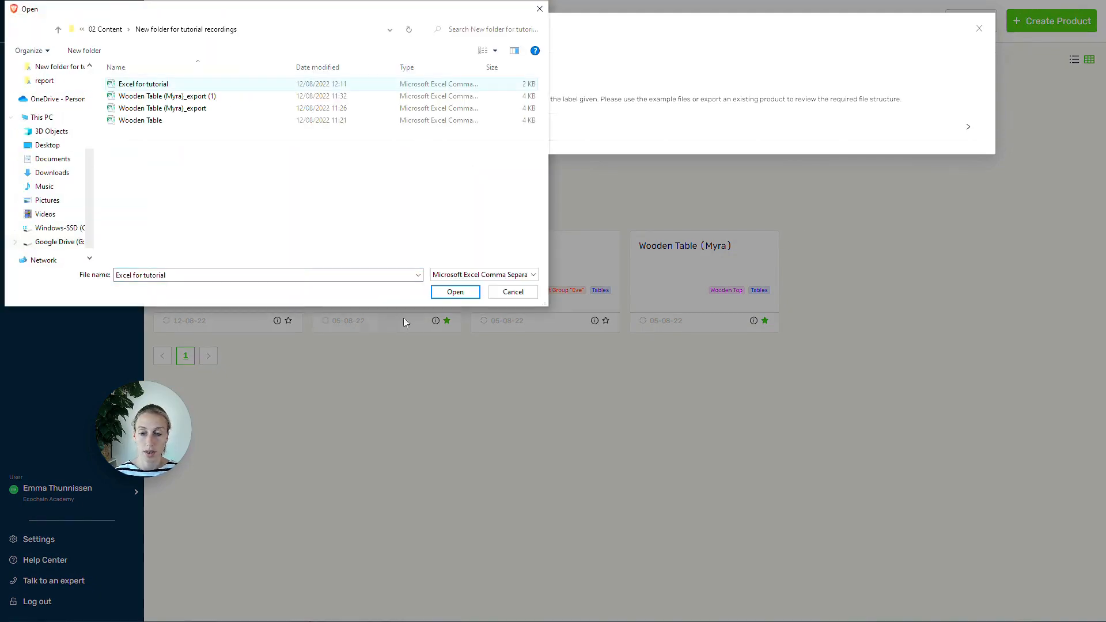
click(454, 292)
click(639, 141)
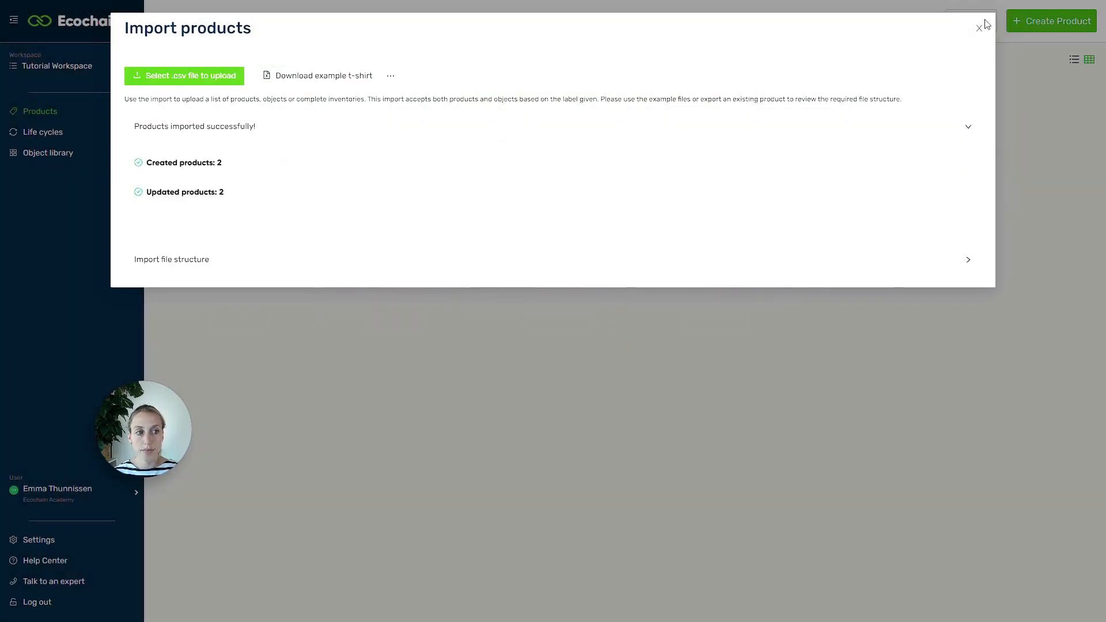
Step: Close the product import dialog and open the Wooden Chair product's inventory
click(978, 30)
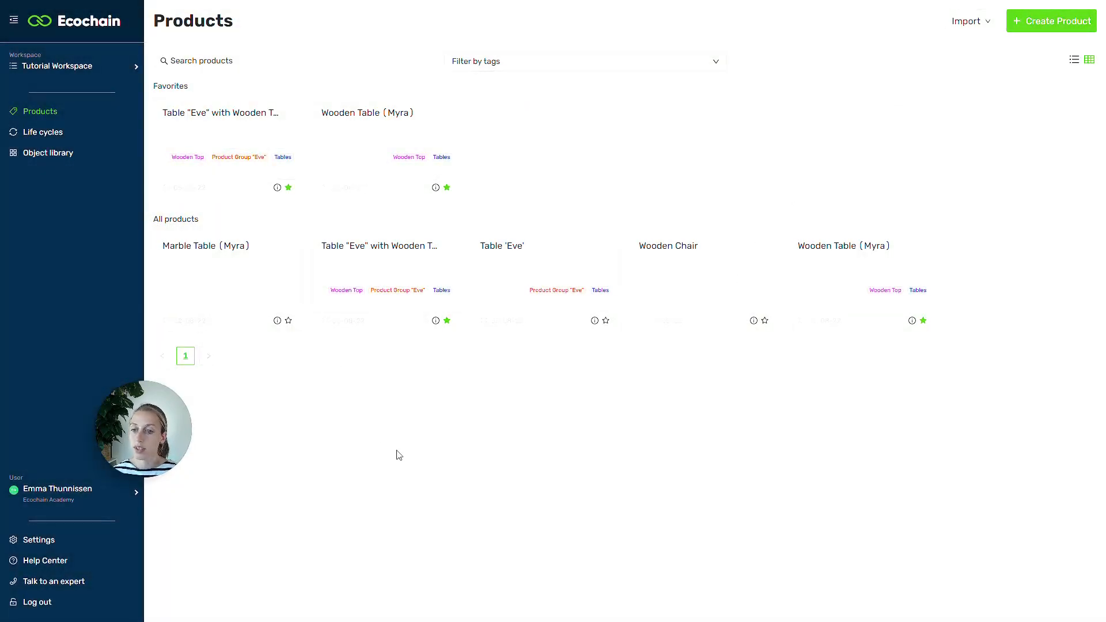
click(713, 288)
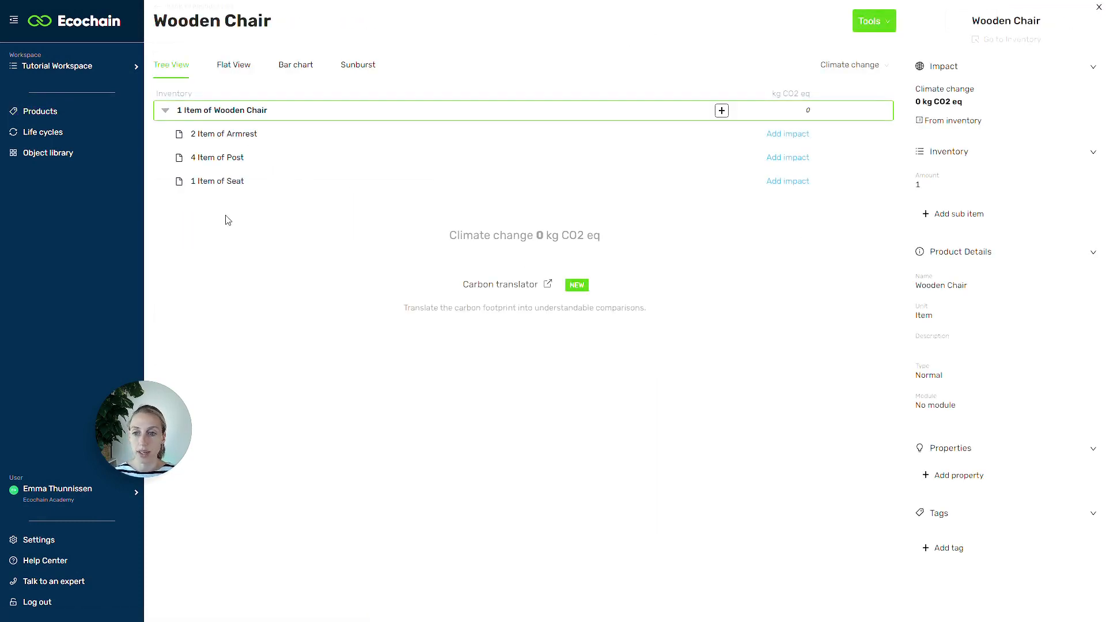